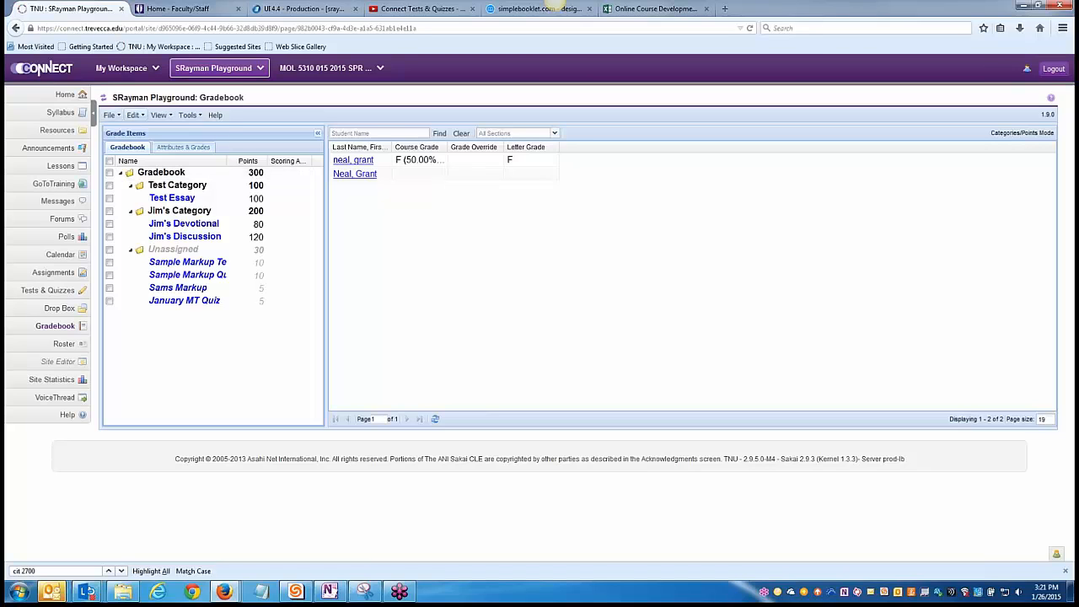
Review the gradebook's category style choices, keeping Categories, and its available learner attribute and grade columns.
left_click(134, 115)
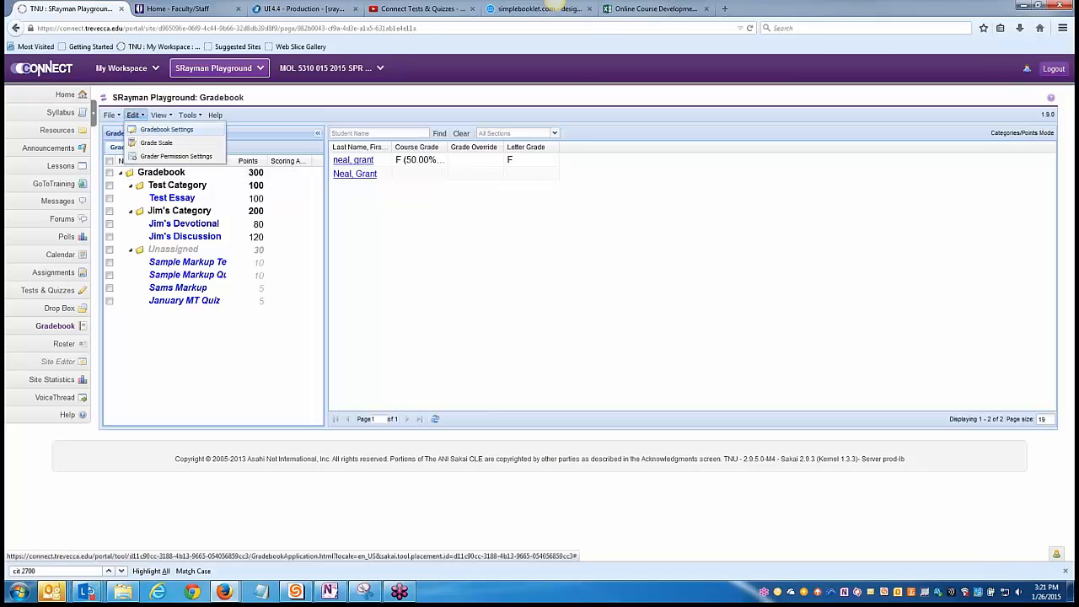
left_click(167, 129)
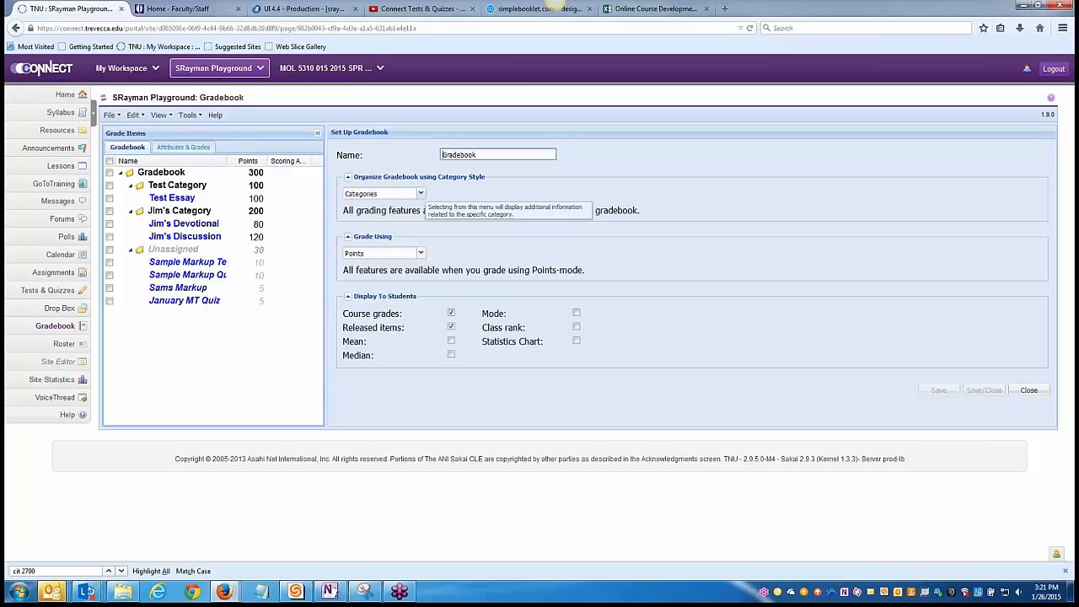
left_click(420, 193)
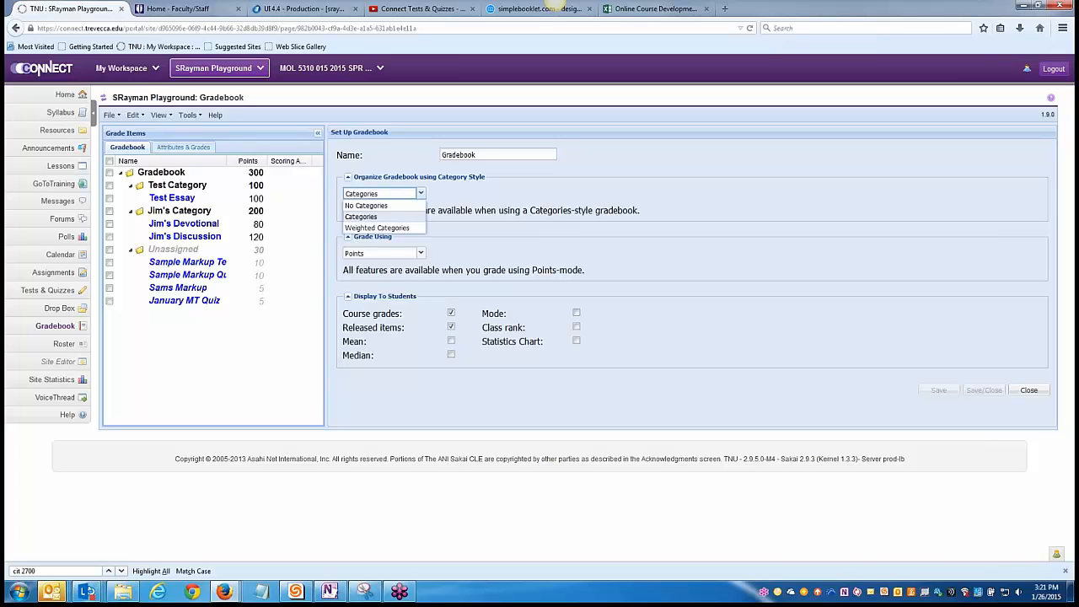
key("Return")
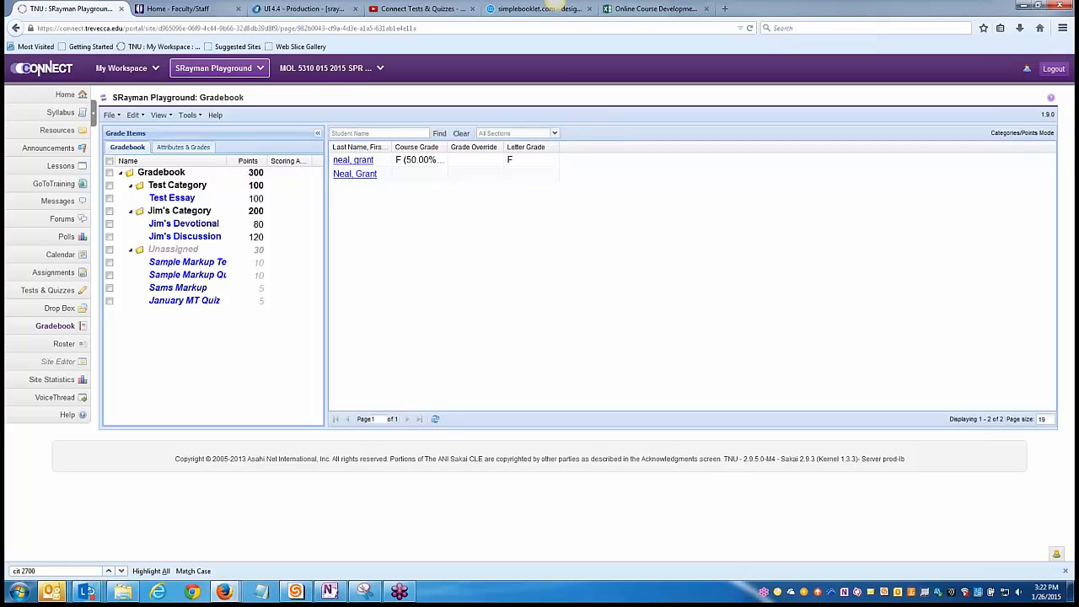
left_click(183, 148)
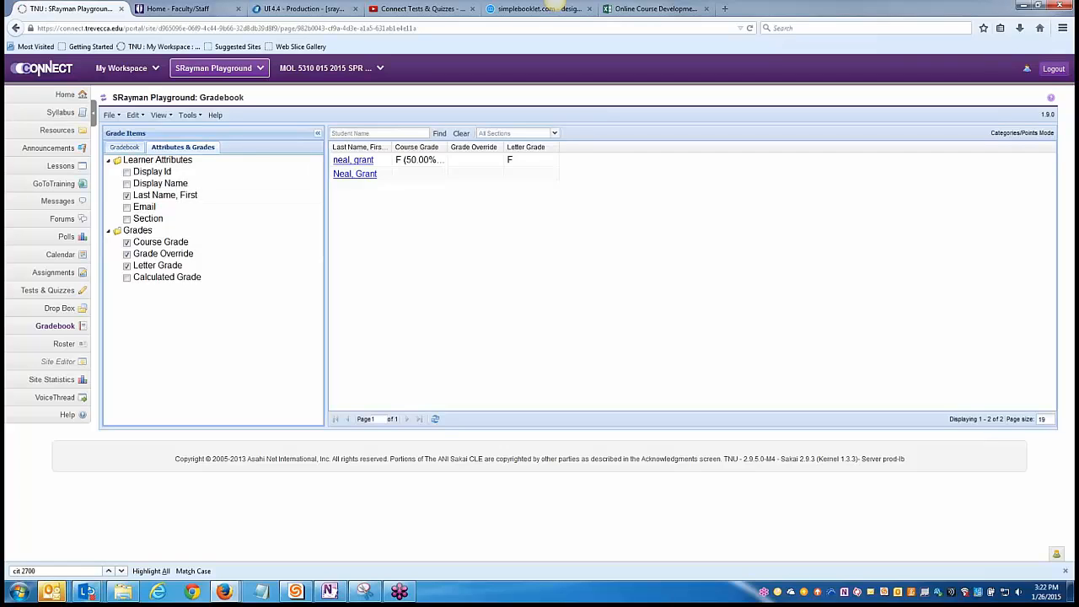
left_click(125, 146)
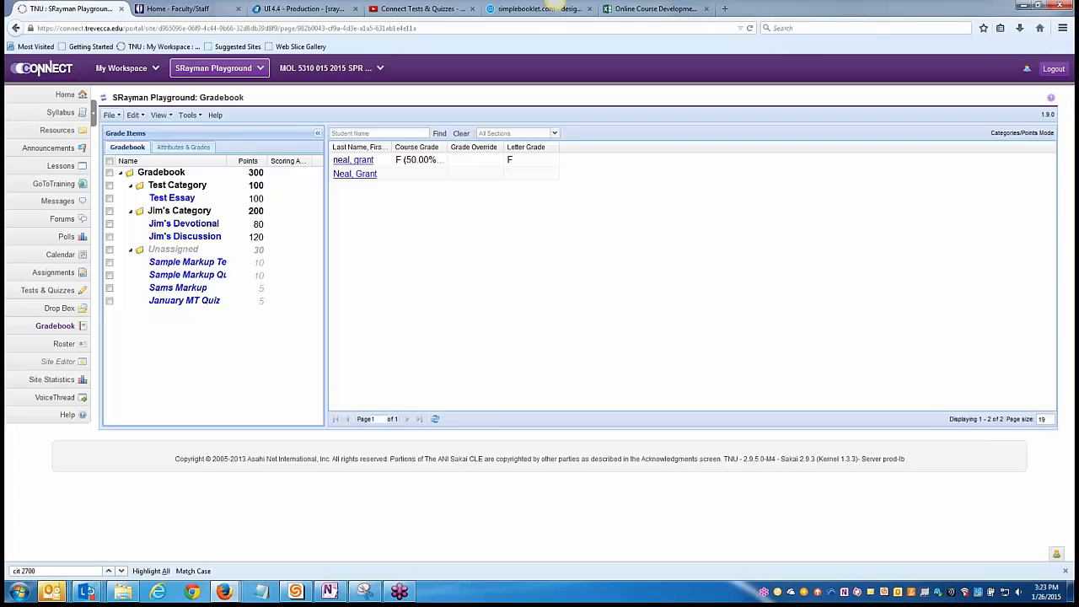
Add a gradebook category named January Category that is included in the grade and has its scores released.
left_click(112, 116)
left_click(137, 129)
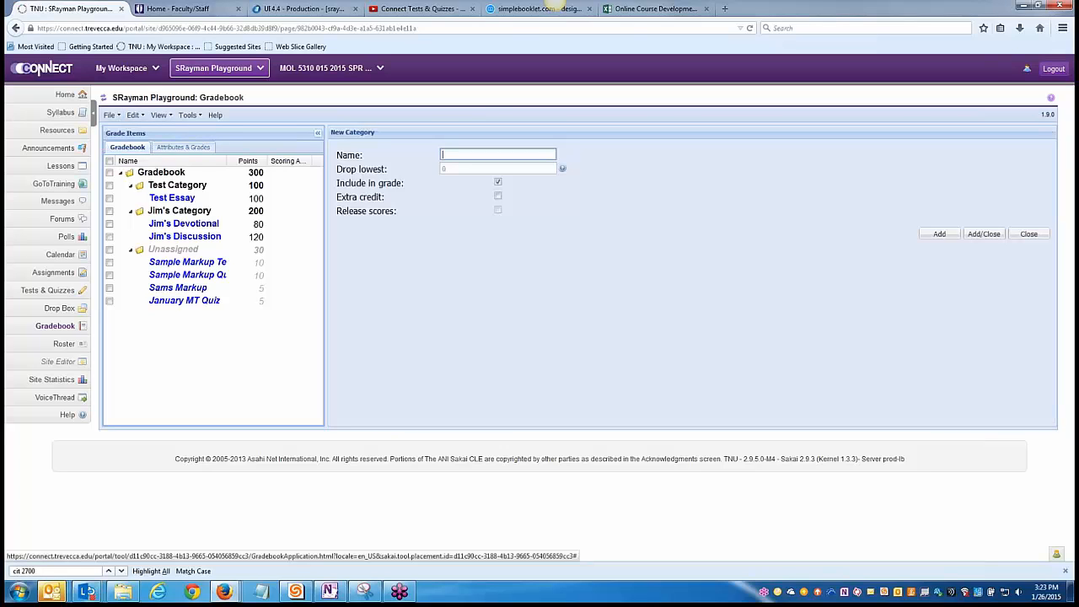
type("January Category")
left_click(498, 210)
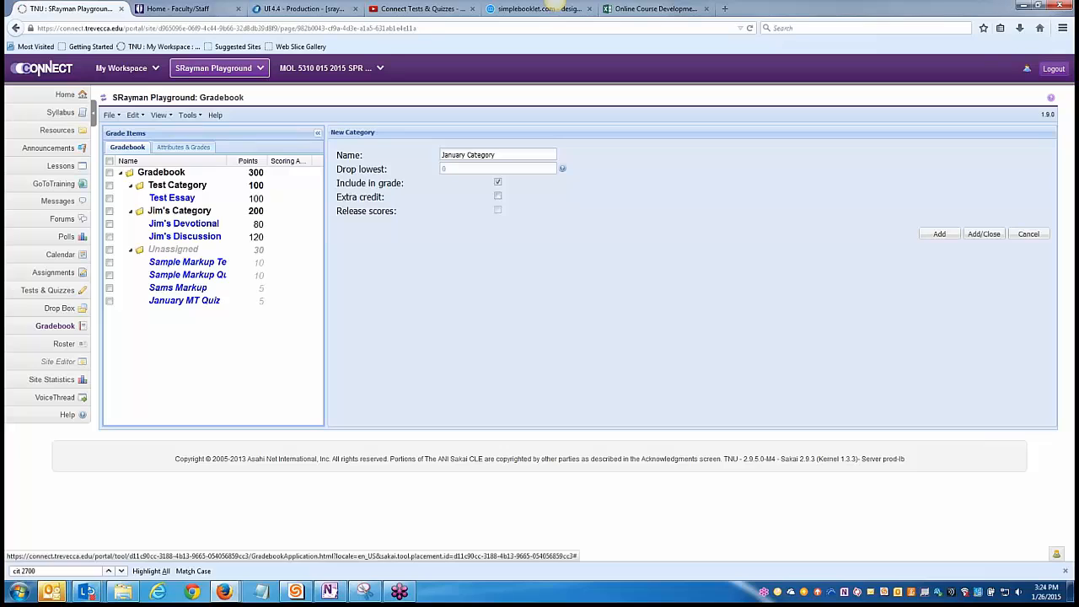
mouse_move(498, 209)
left_click(984, 234)
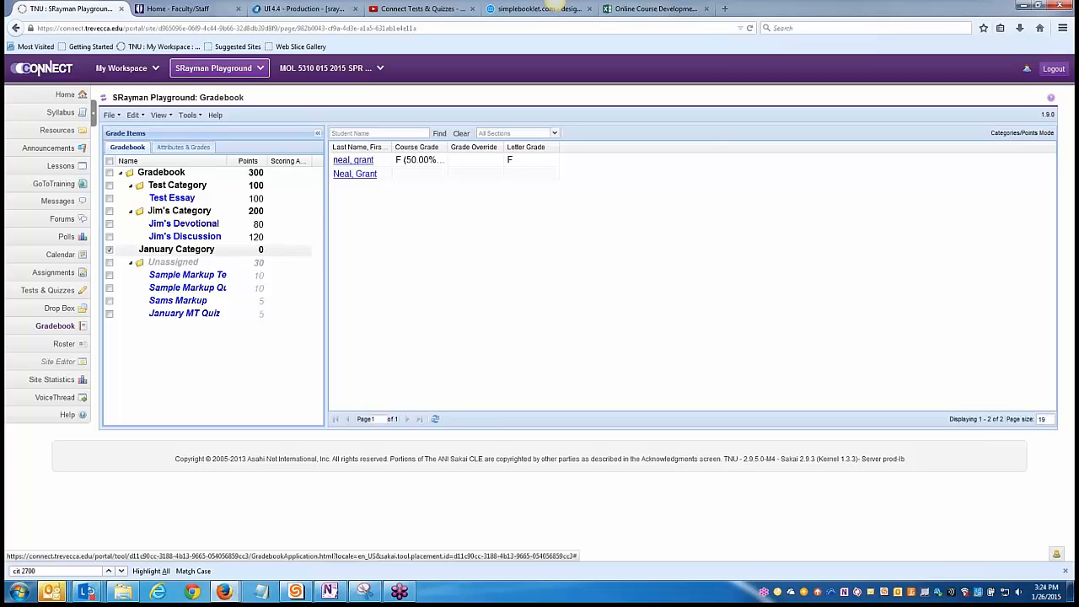
Add a gradebook item named January Item to January Category with the default points and scores released.
left_click(135, 114)
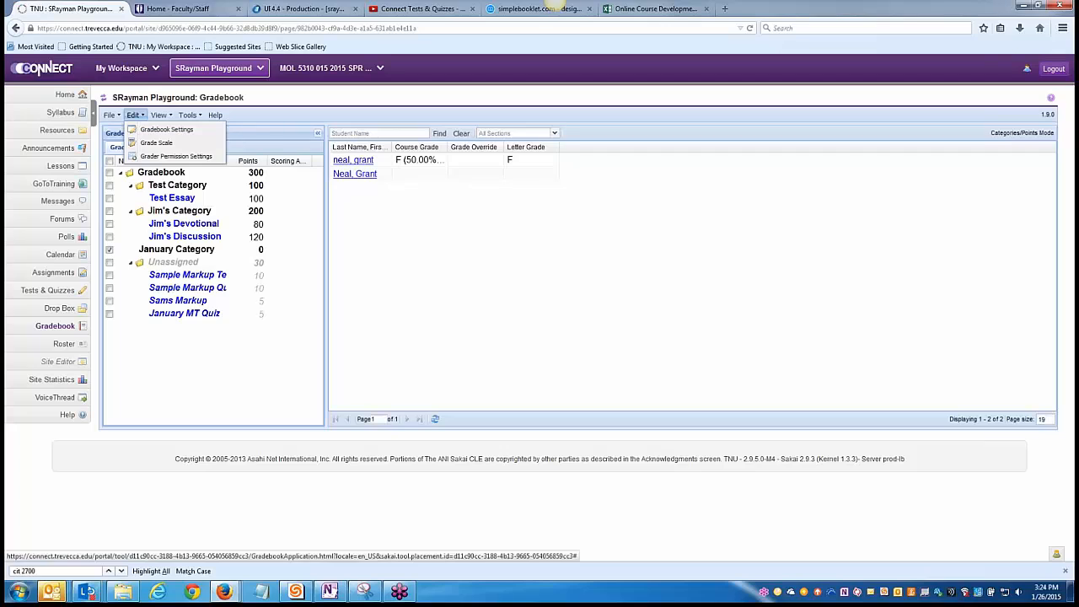
left_click(110, 115)
left_click(135, 142)
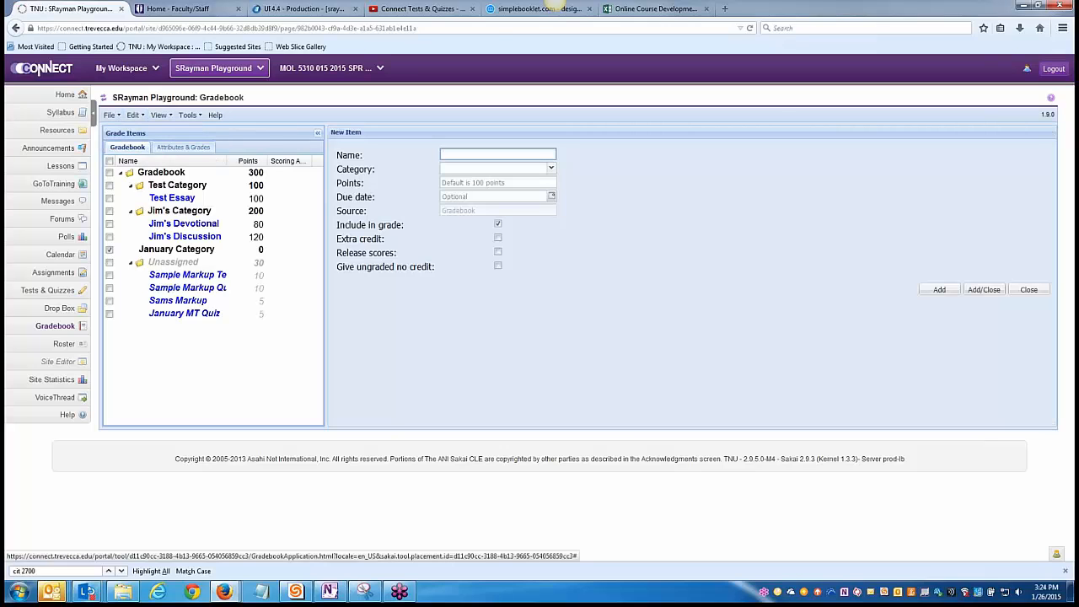
type("January Item")
left_click(551, 168)
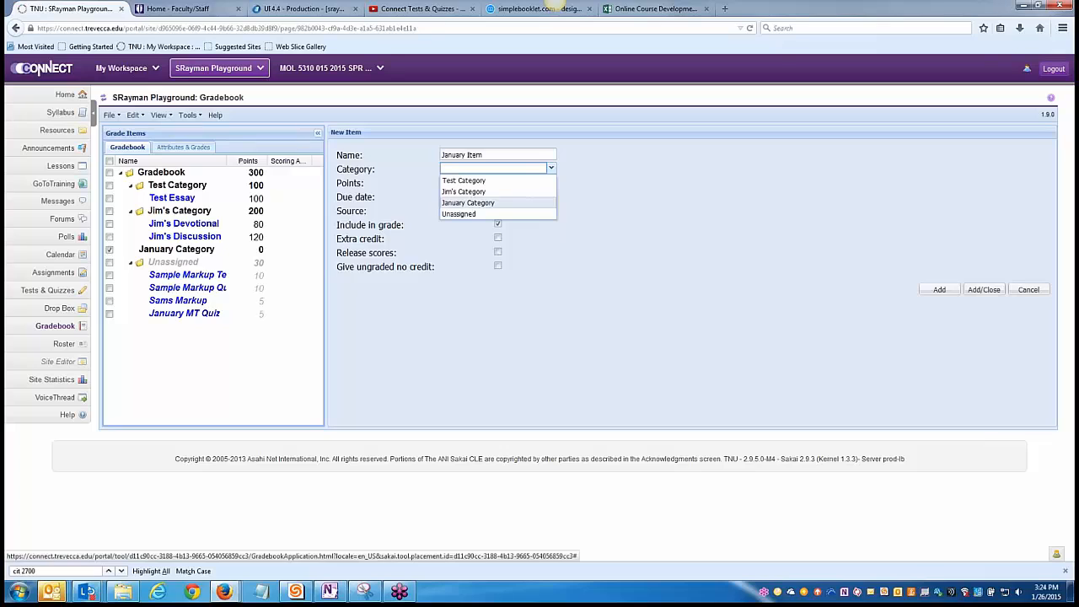
key("Return")
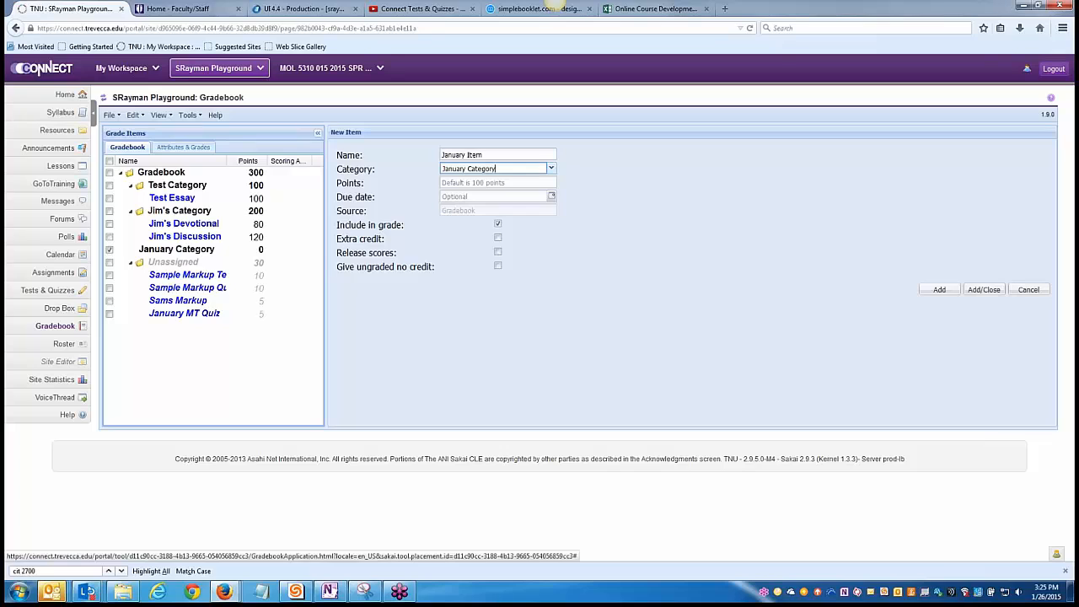
left_click(498, 252)
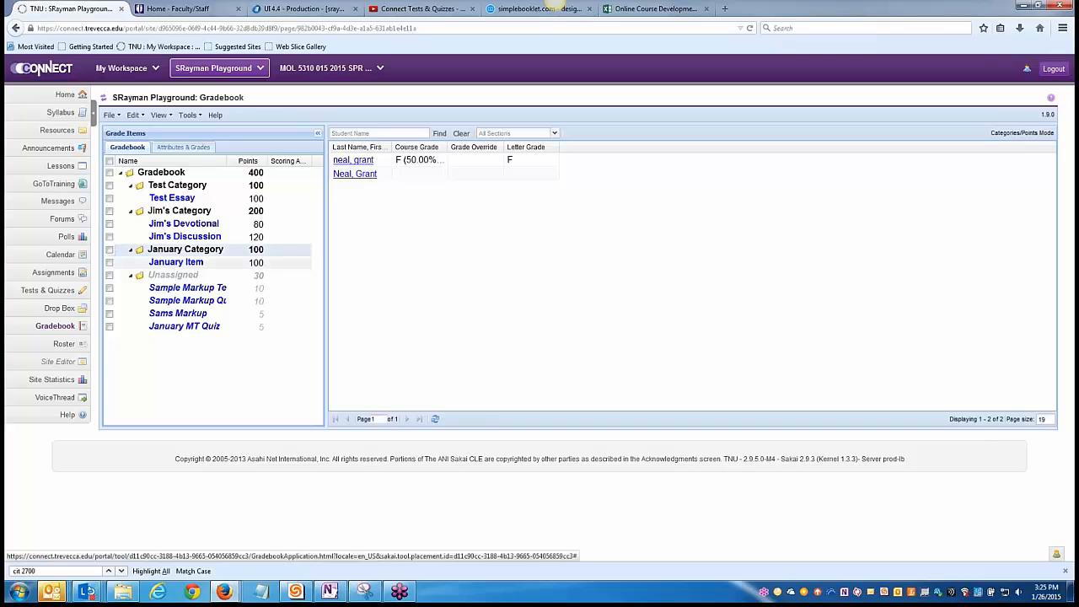
Review the edit settings of January Category and January Item in the gradebook.
left_click(185, 250)
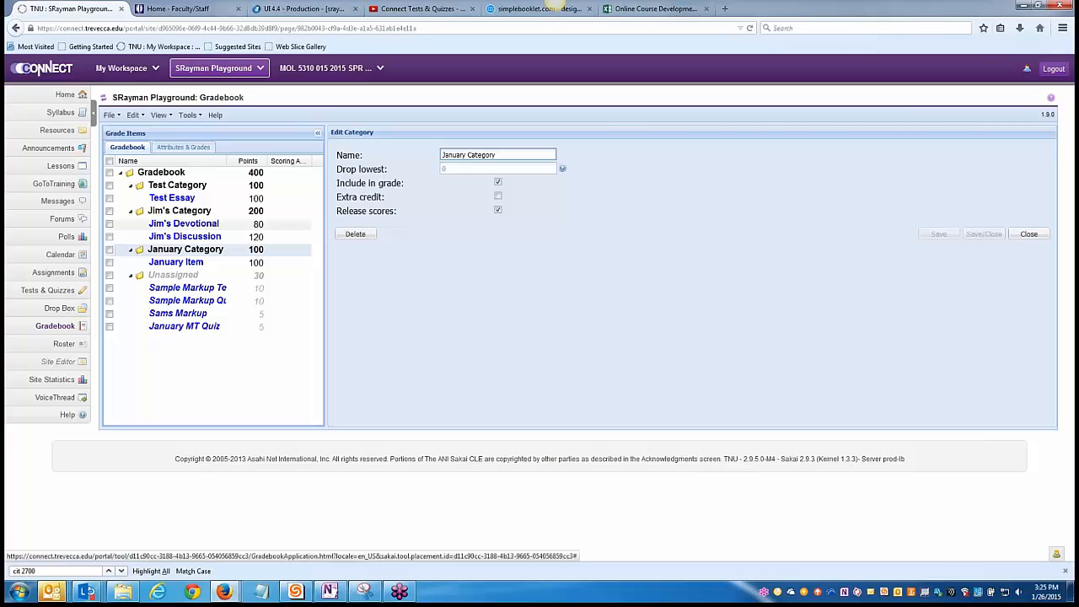
left_click(176, 263)
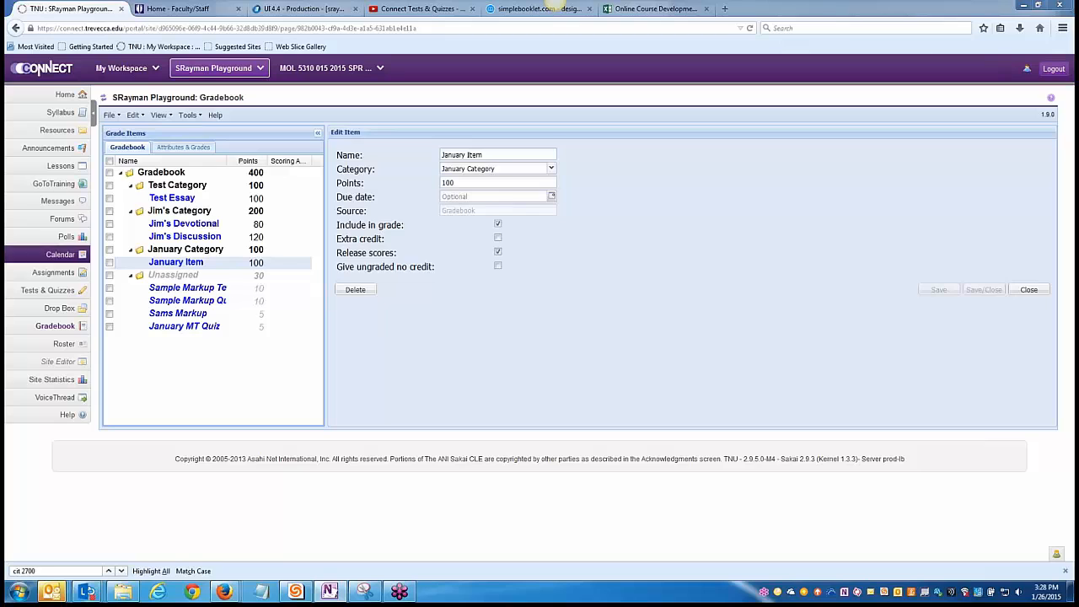
Start a new forum titled January Forum on the site, leaving its description empty.
left_click(63, 220)
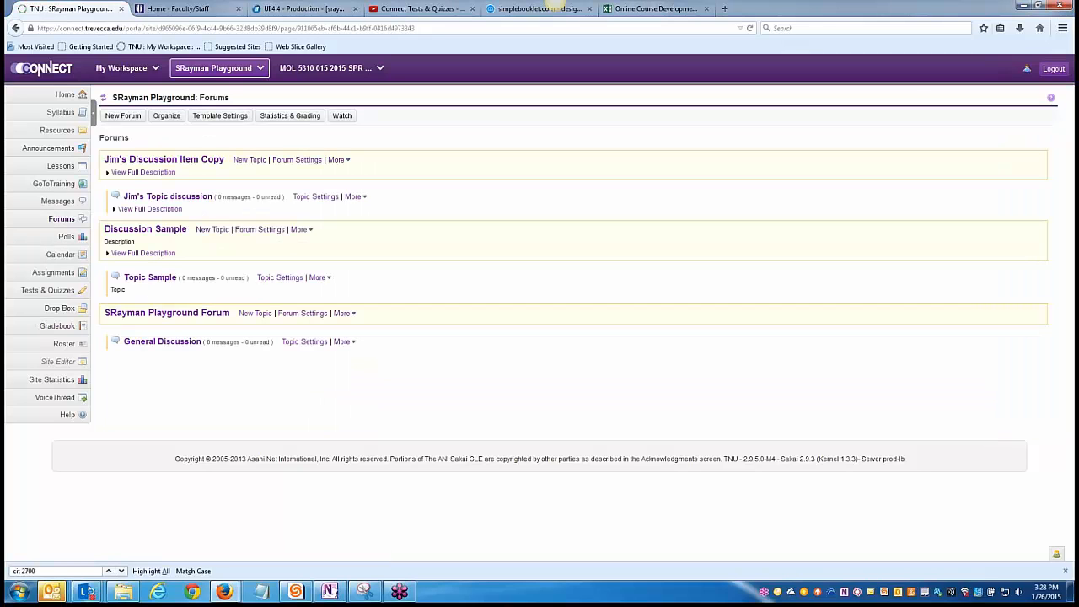
left_click(124, 116)
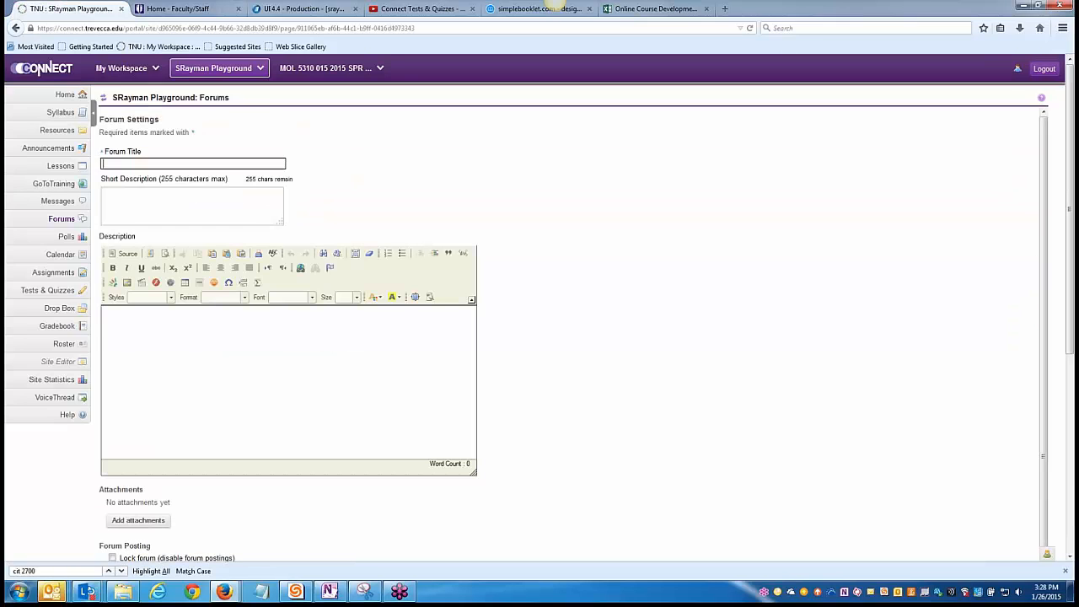
type("January Forum")
left_click(106, 317)
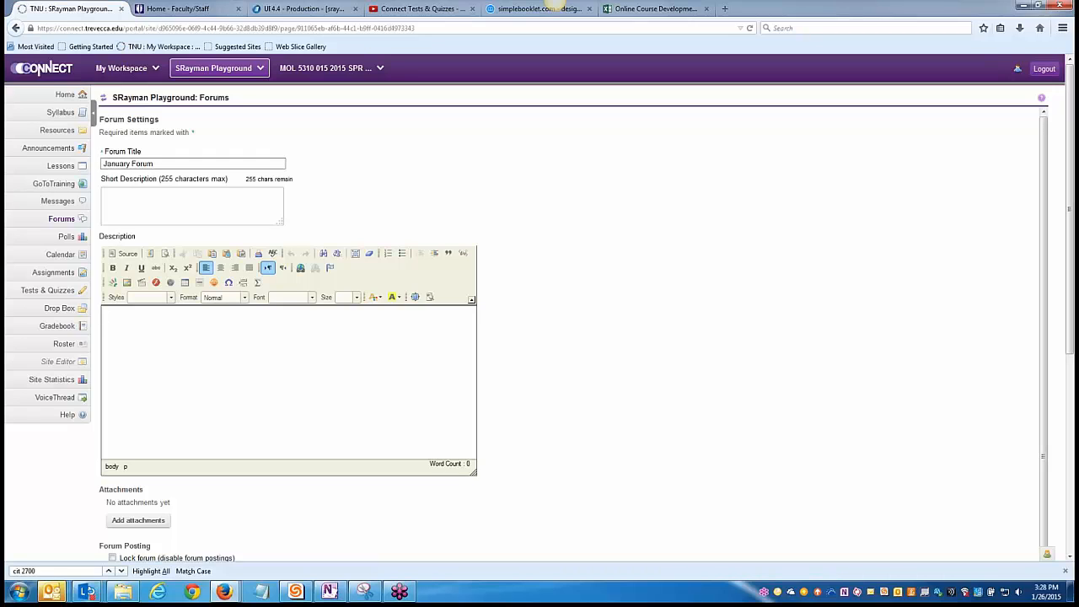
Link the new forum's grading to the gradebook item January Item and save the forum.
scroll(506, 337, "down", 1)
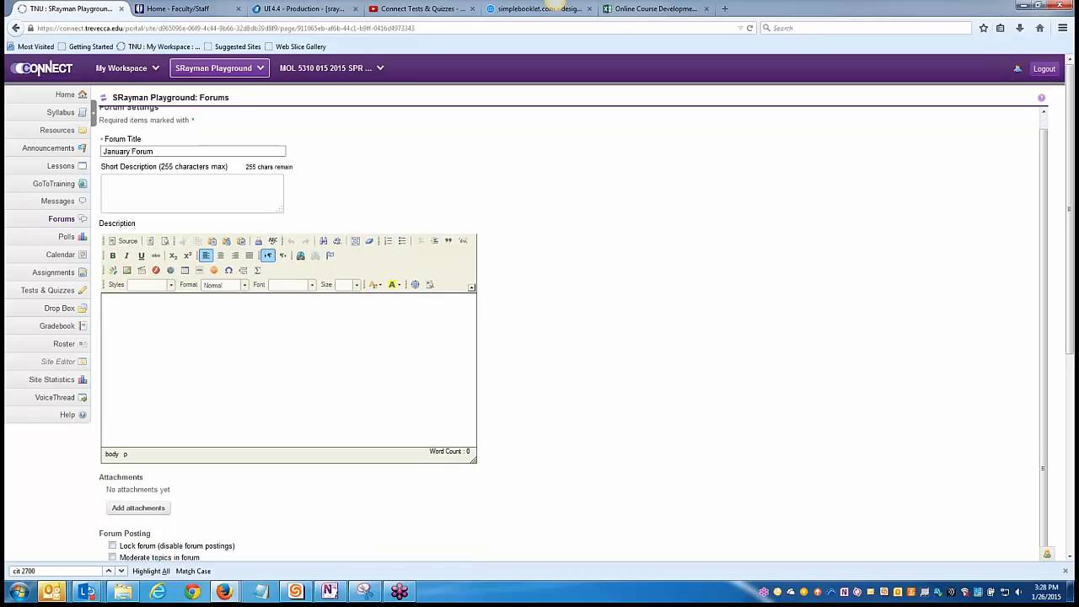
scroll(539, 308, "down", 4)
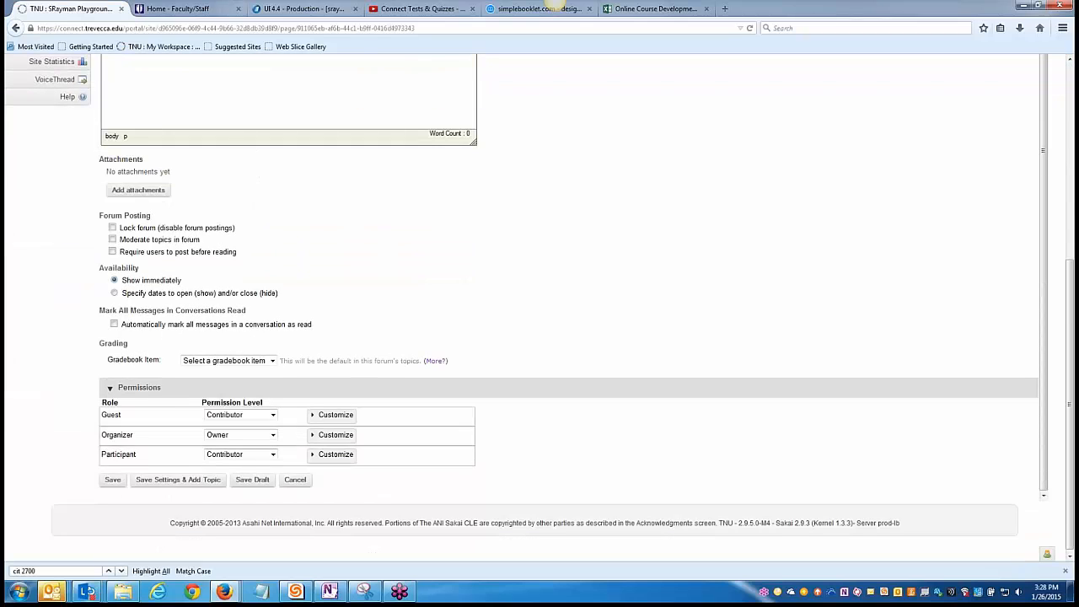
left_click_drag(99, 341, 306, 361)
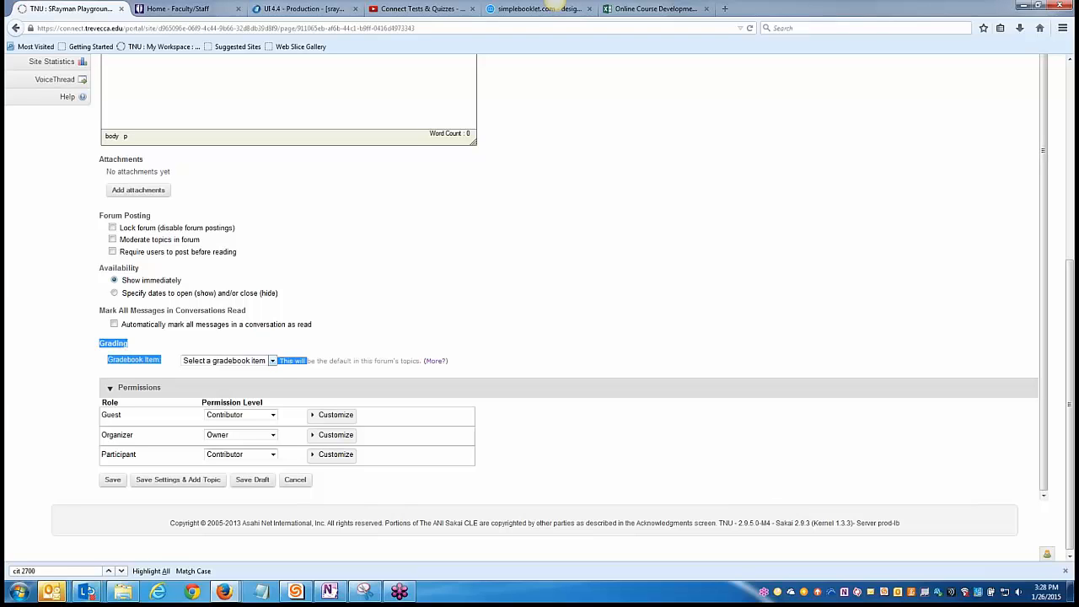
left_click(271, 360)
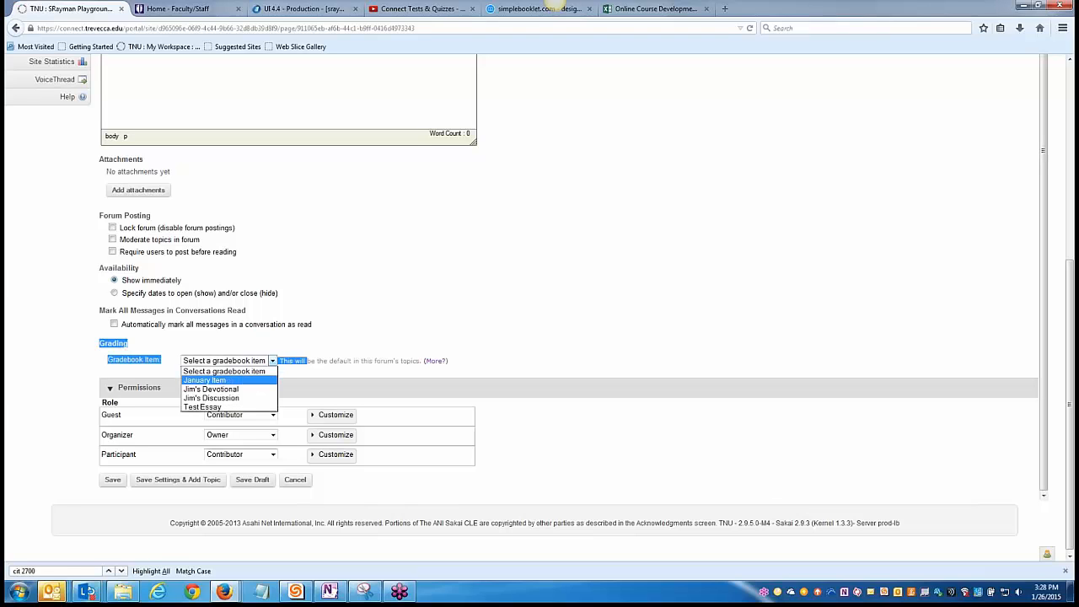
left_click(205, 381)
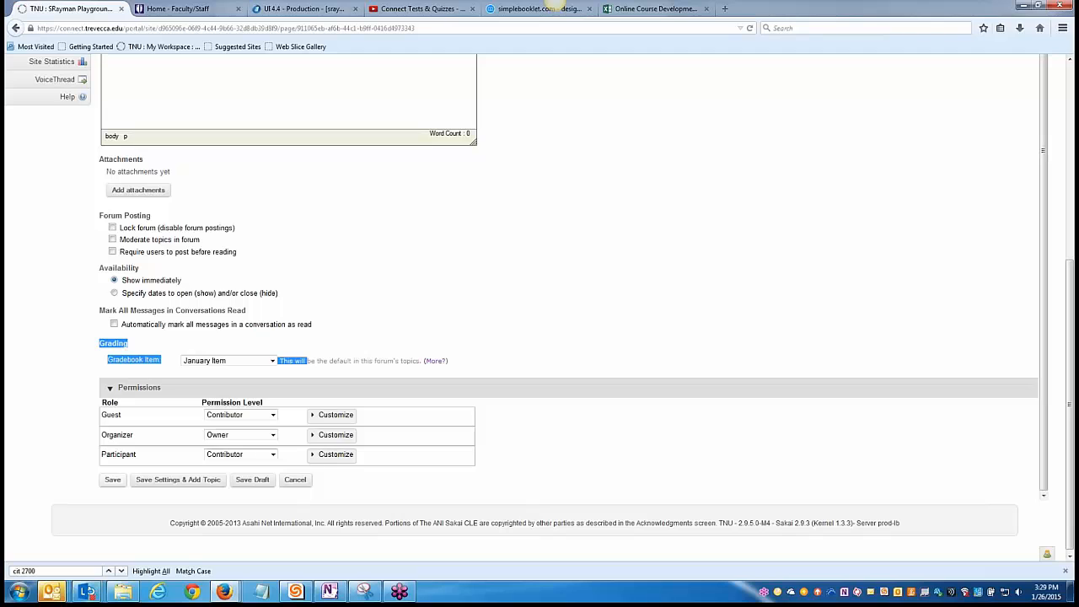
left_click(114, 479)
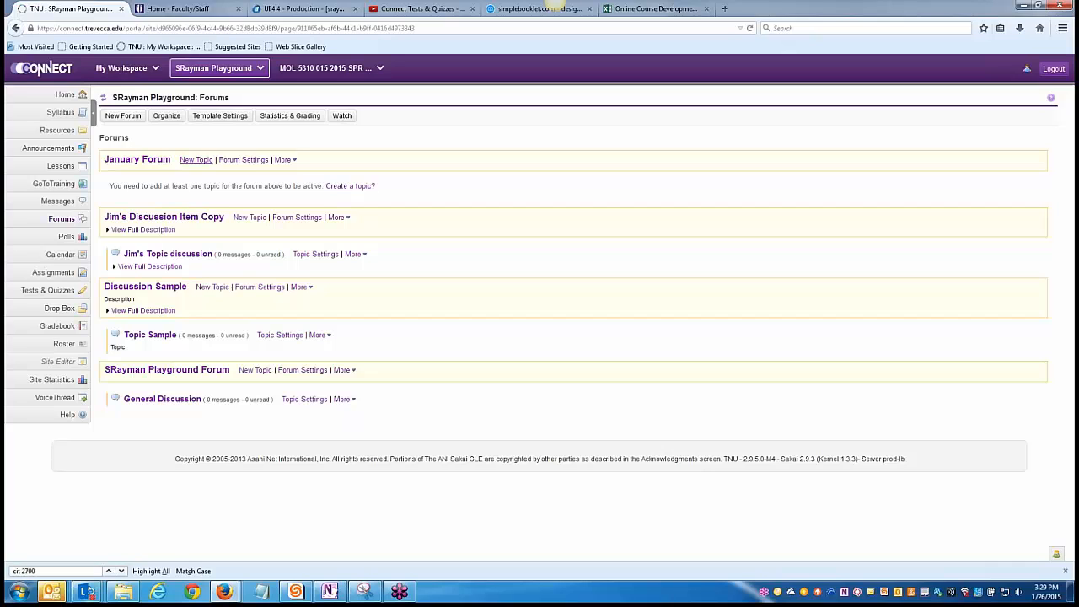
Check the gradebook link in January Forum's settings and the January Item entry in the gradebook.
left_click(244, 160)
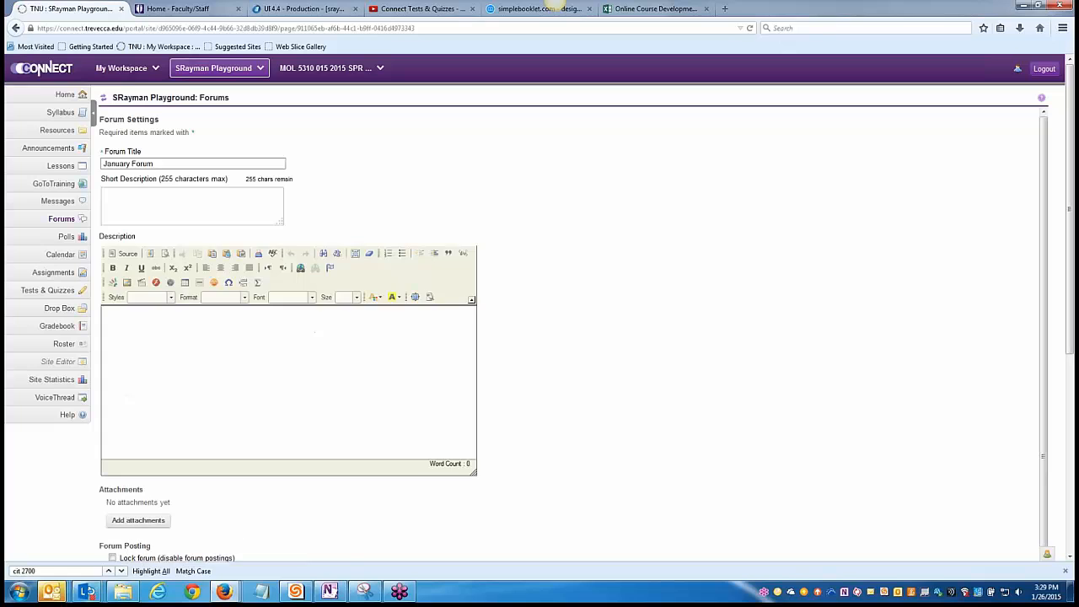
scroll(316, 333, "down", 1)
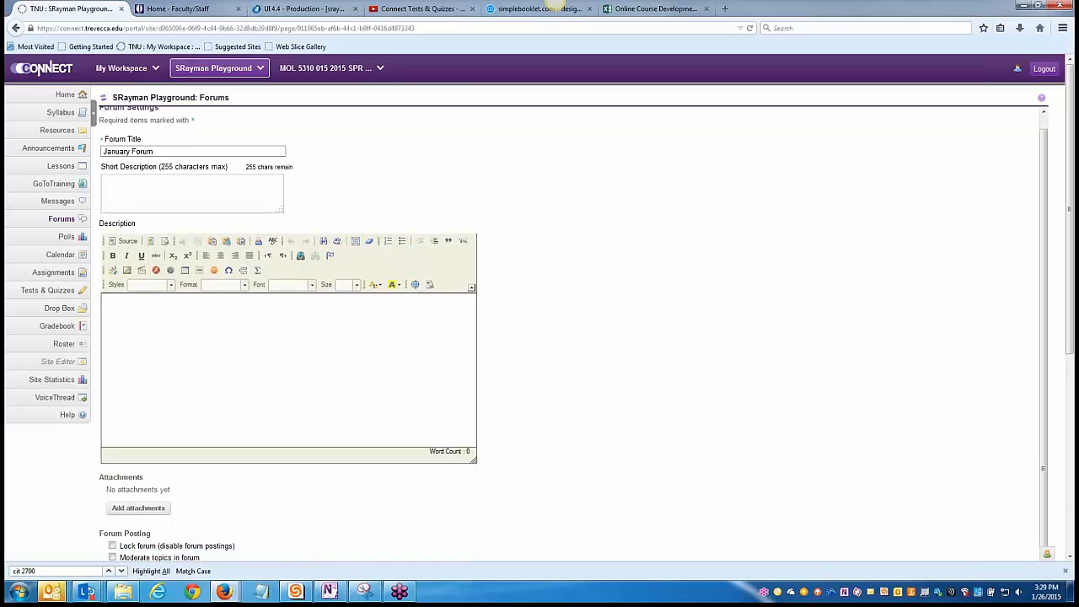
scroll(539, 338, "down", 5)
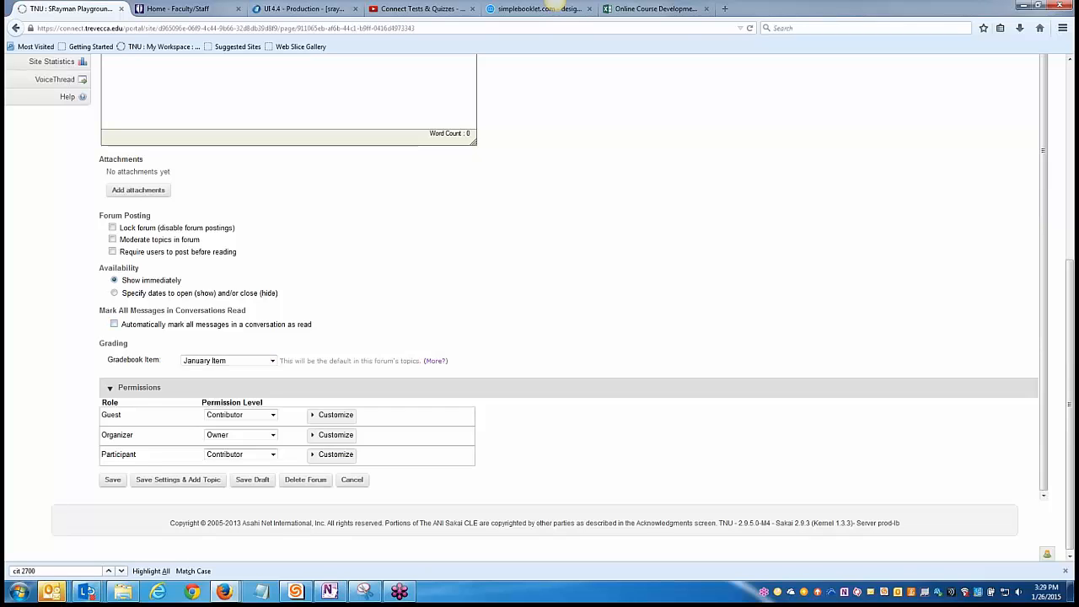
left_click(112, 480)
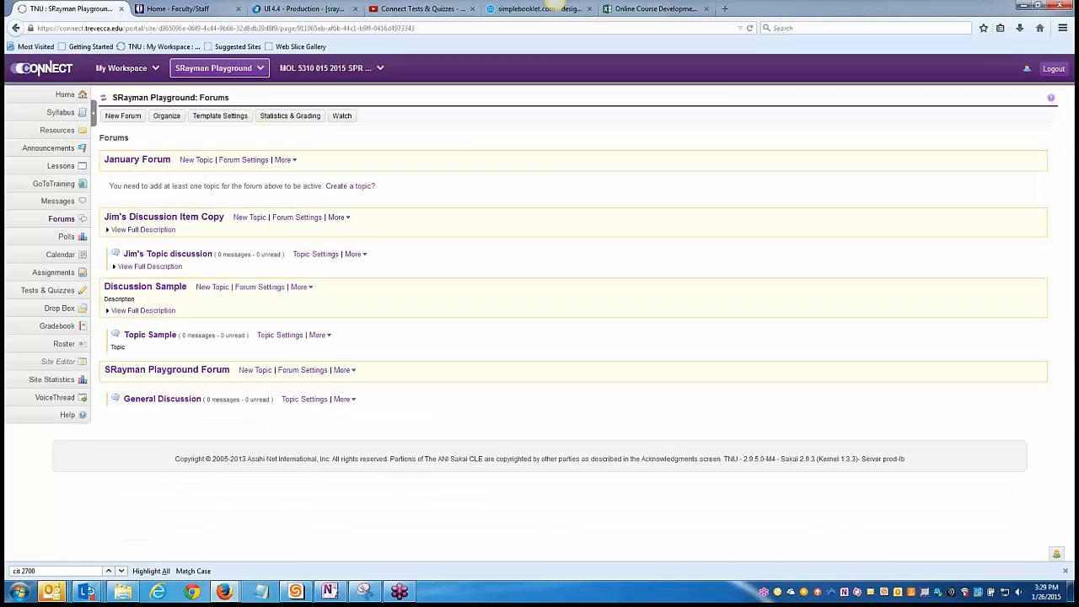
left_click(55, 326)
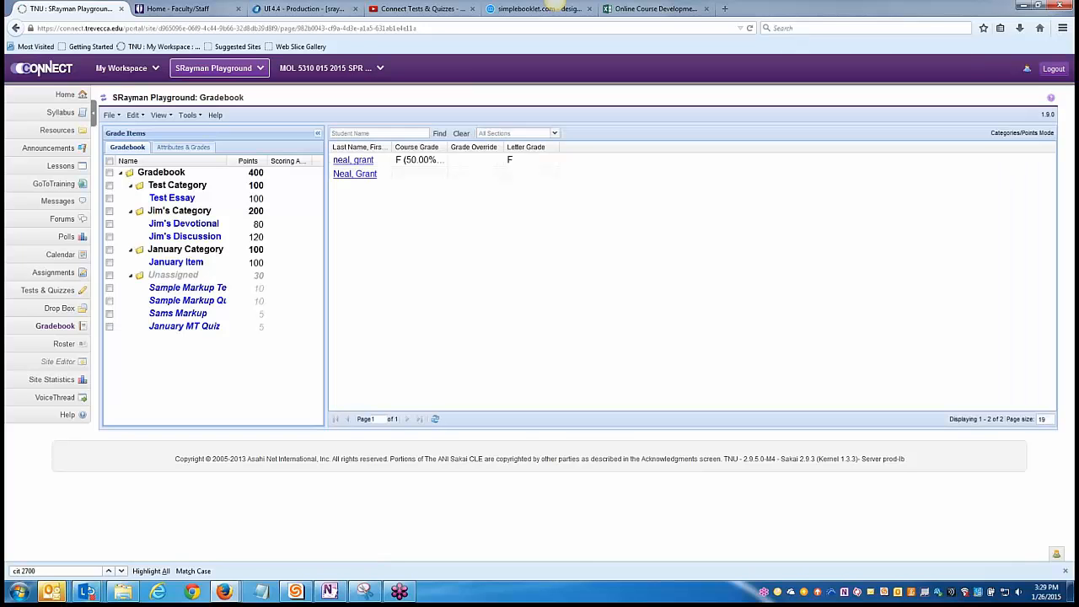
left_click(175, 263)
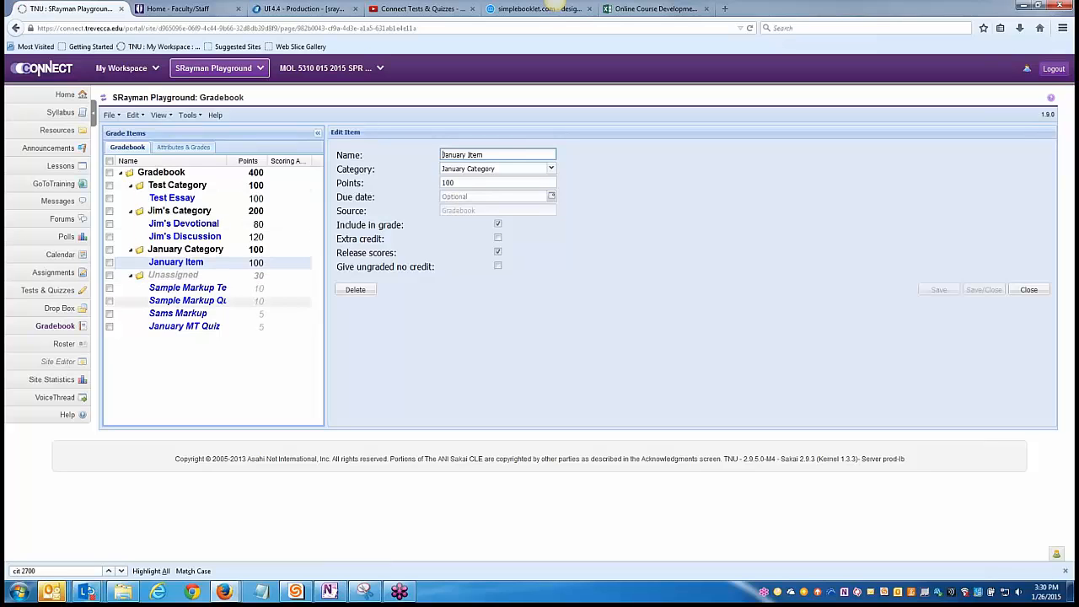
Create an assessment titled January Test in Tests & Quizzes using the assessment builder.
left_click(48, 291)
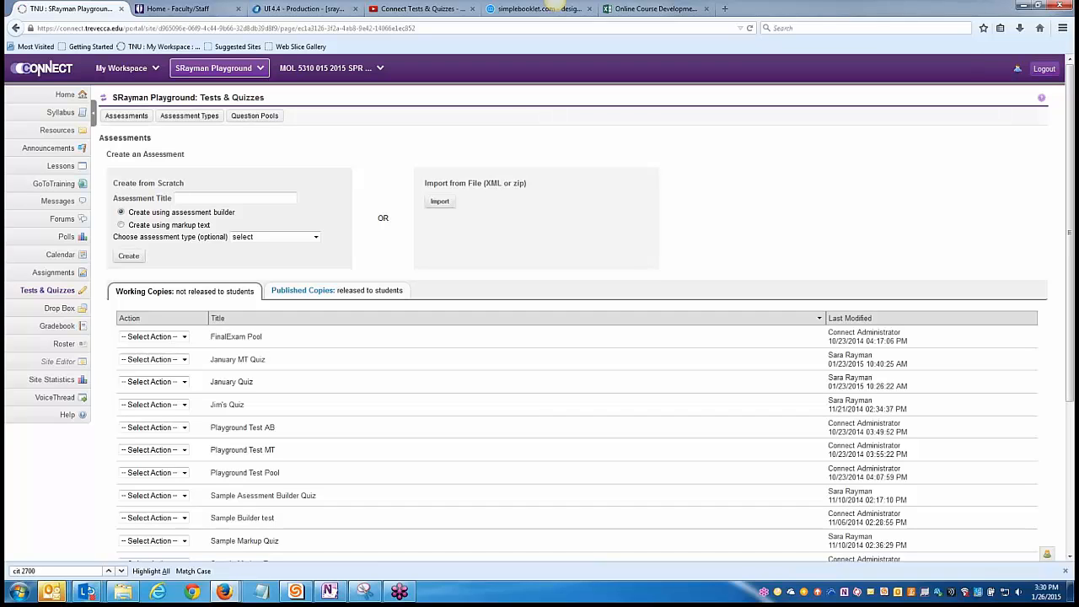
type("anu")
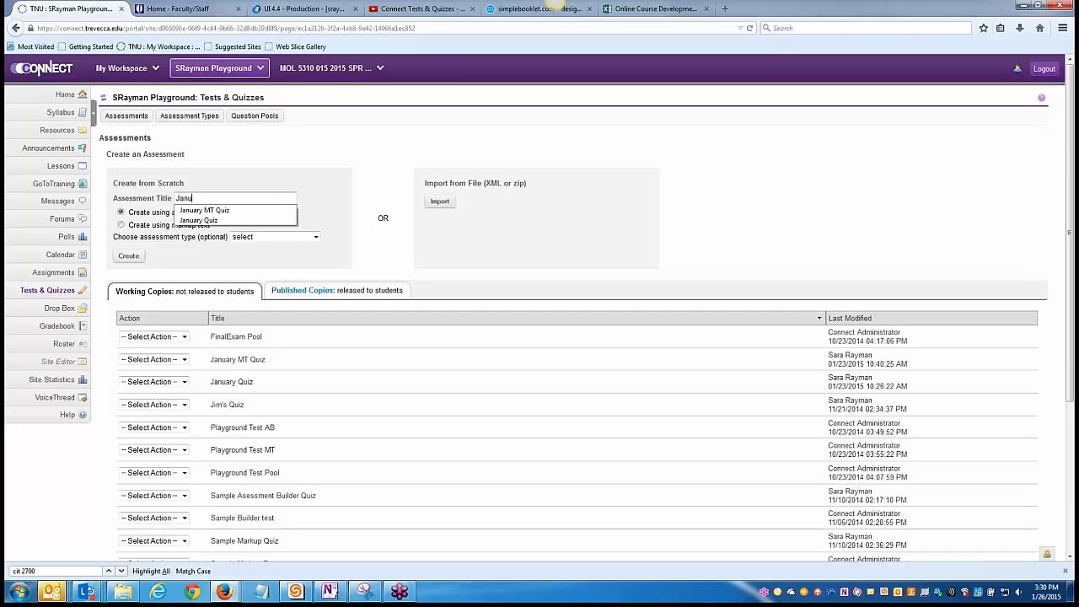
type("ary Test")
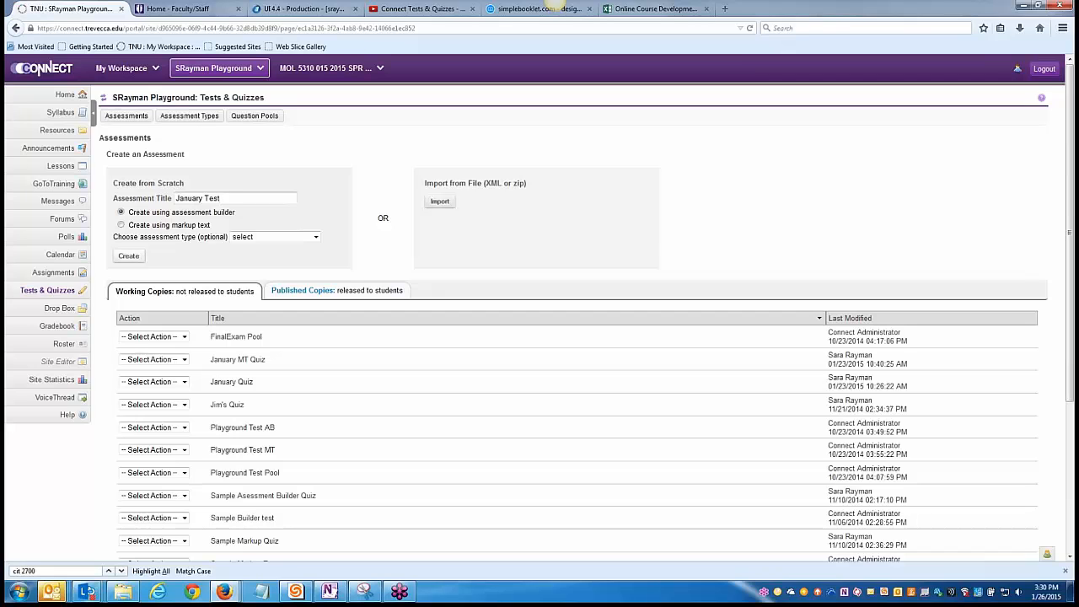
key("Return")
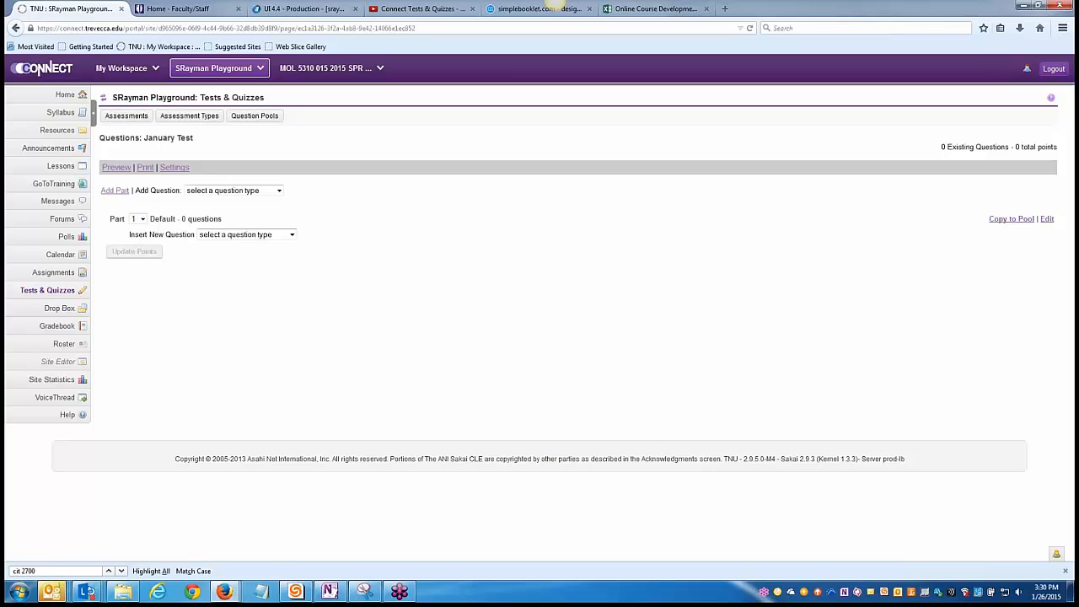
Insert a multiple choice question in January Test with the text "Who was the first president of the US?".
left_click(246, 234)
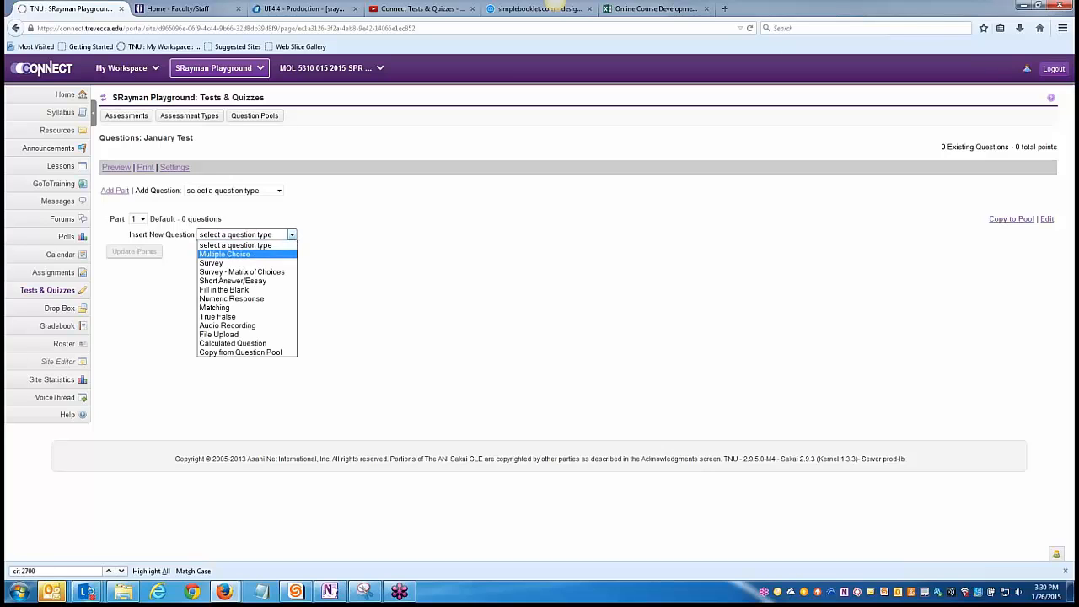
left_click(228, 254)
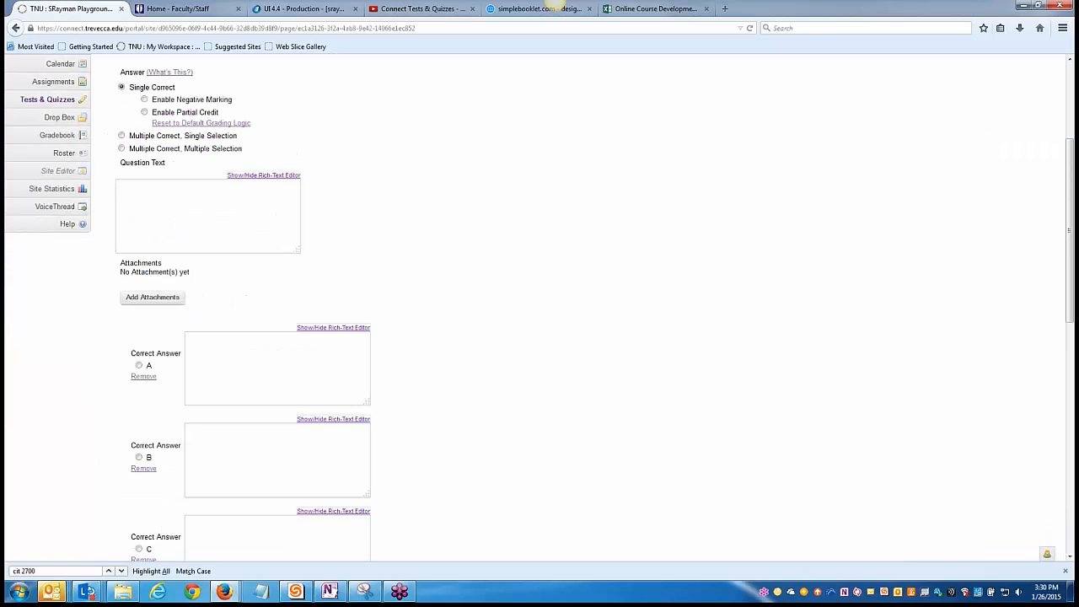
type("Who wa")
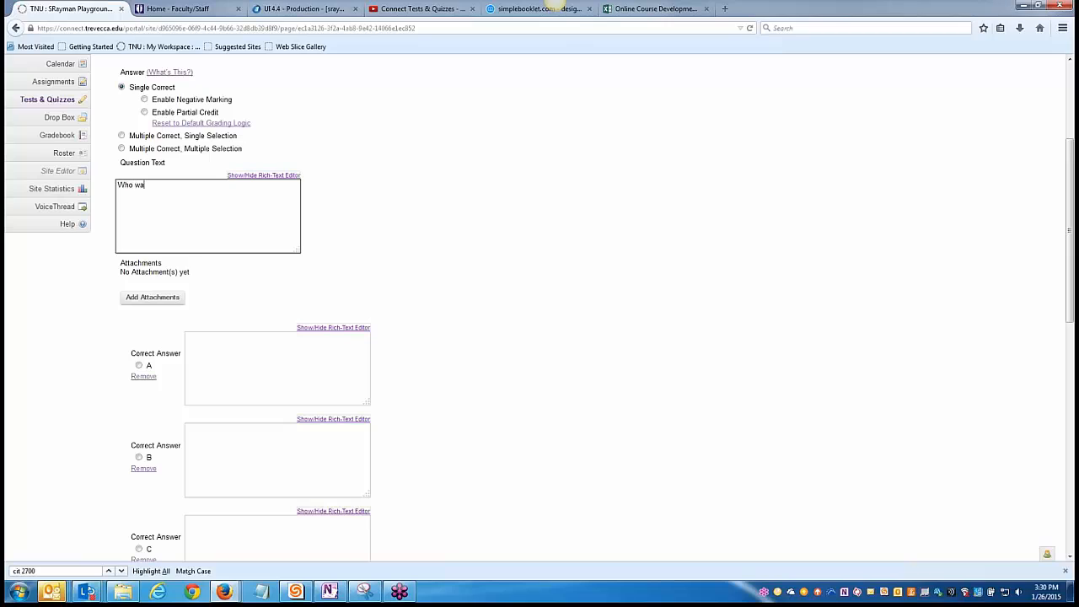
type("s the first president of the US")
key("Tab")
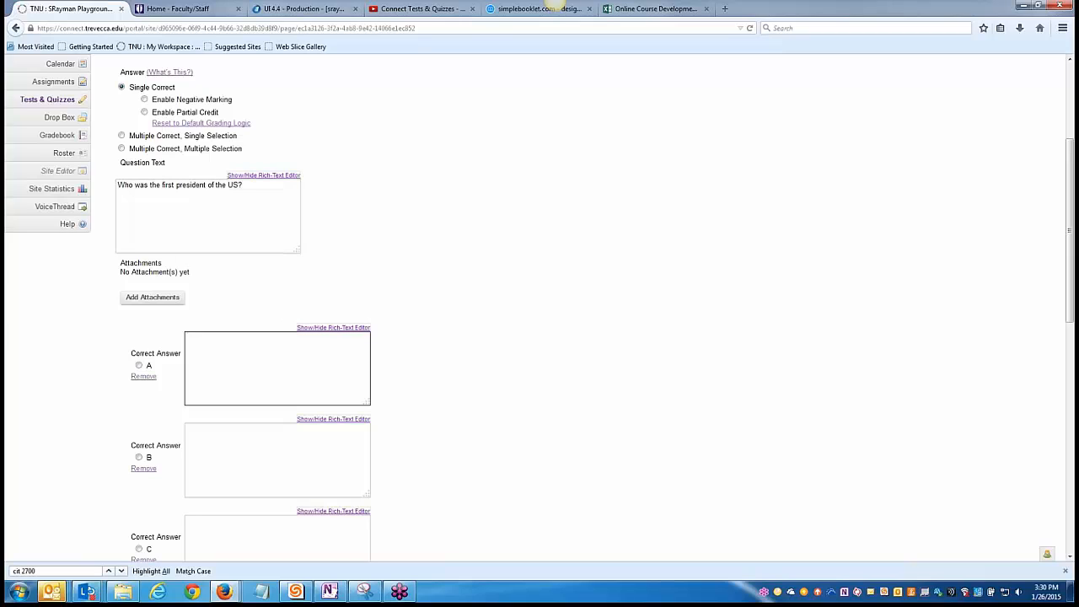
Enter George Washington as answer A and Henry Ford as answer B, marking A as the correct answer.
type("George Washington")
left_click(333, 419)
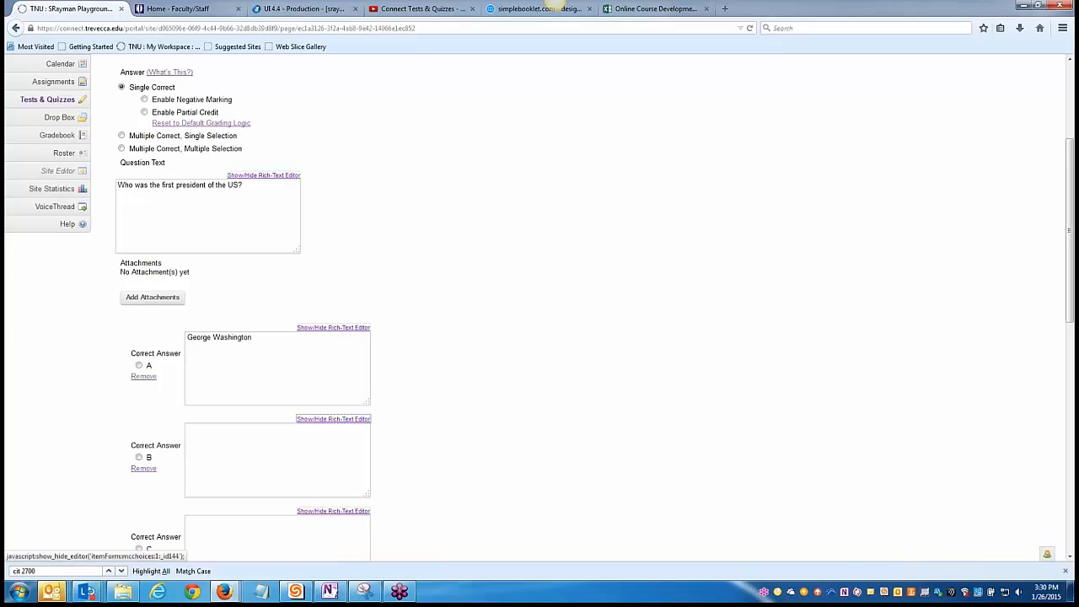
key("Tab")
type("H")
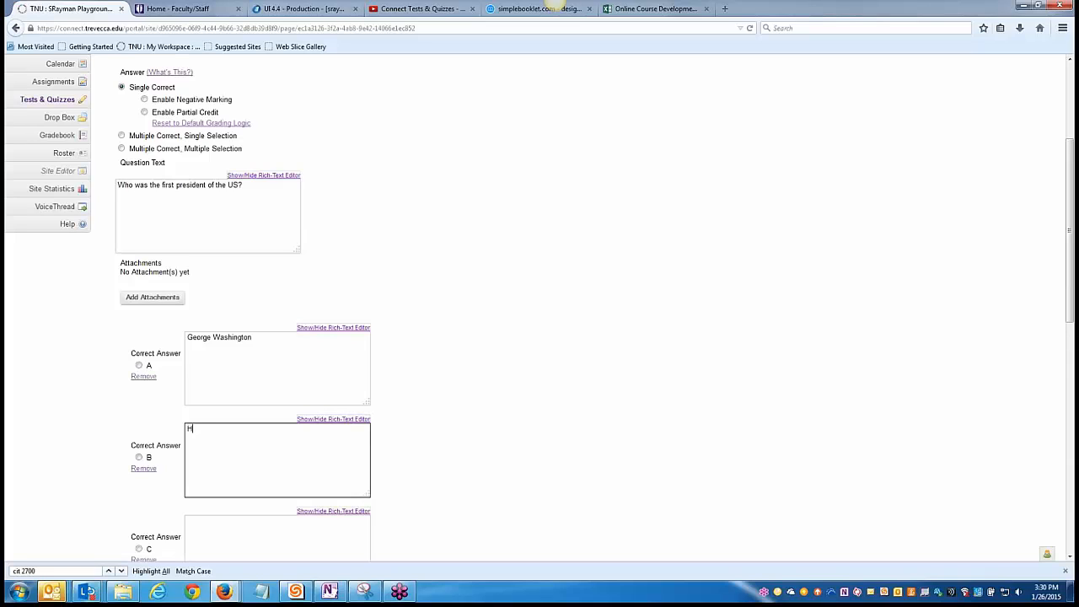
type("enry Ford")
left_click(139, 365)
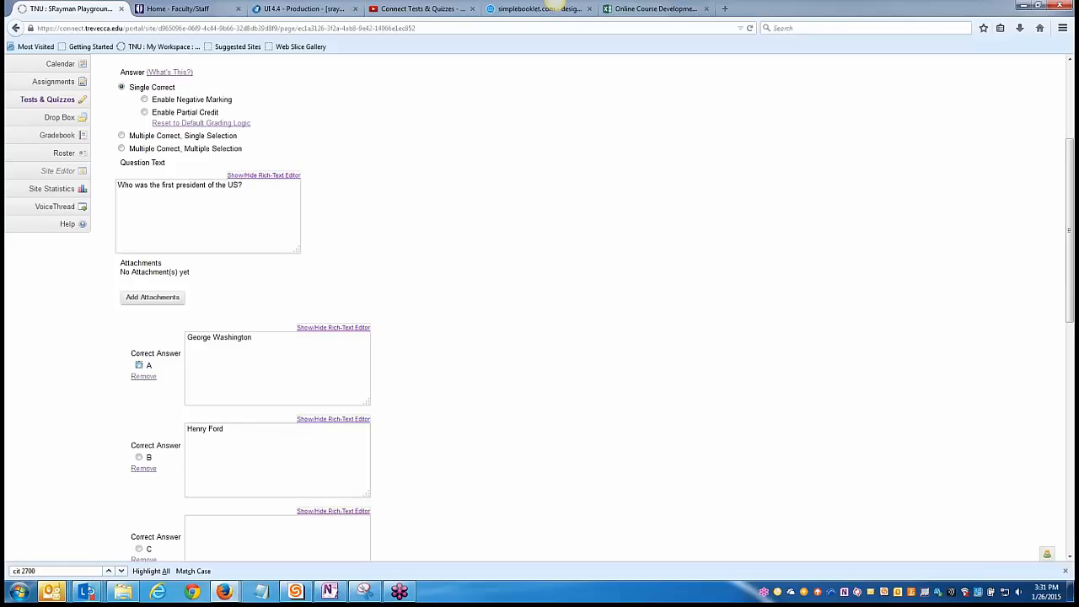
Enter Rick Grimes as answer C and Abraham Lincoln as answer D, and save the question.
left_click(277, 536)
scroll(539, 303, "down", 3)
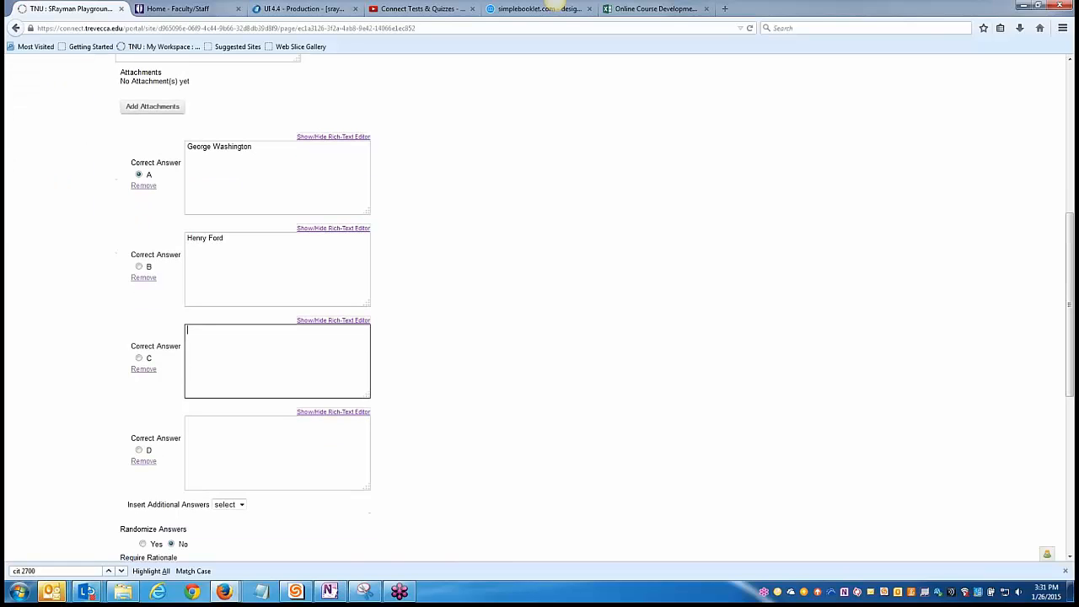
type("Rick Grimes")
key("Tab")
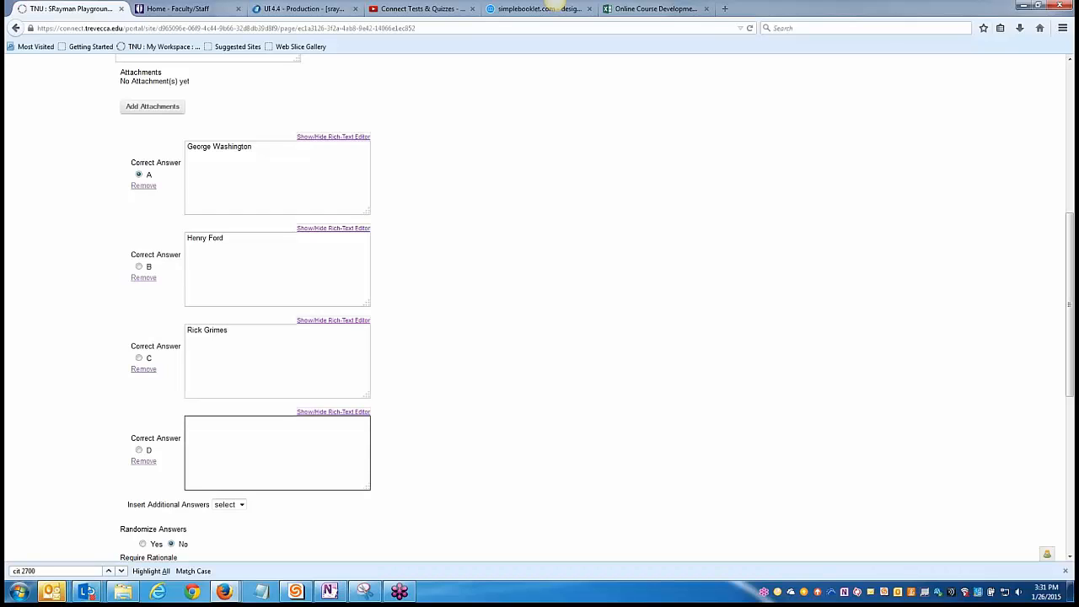
type("Abraham Lincoln")
scroll(554, 308, "down", 3)
scroll(554, 308, "down", 5)
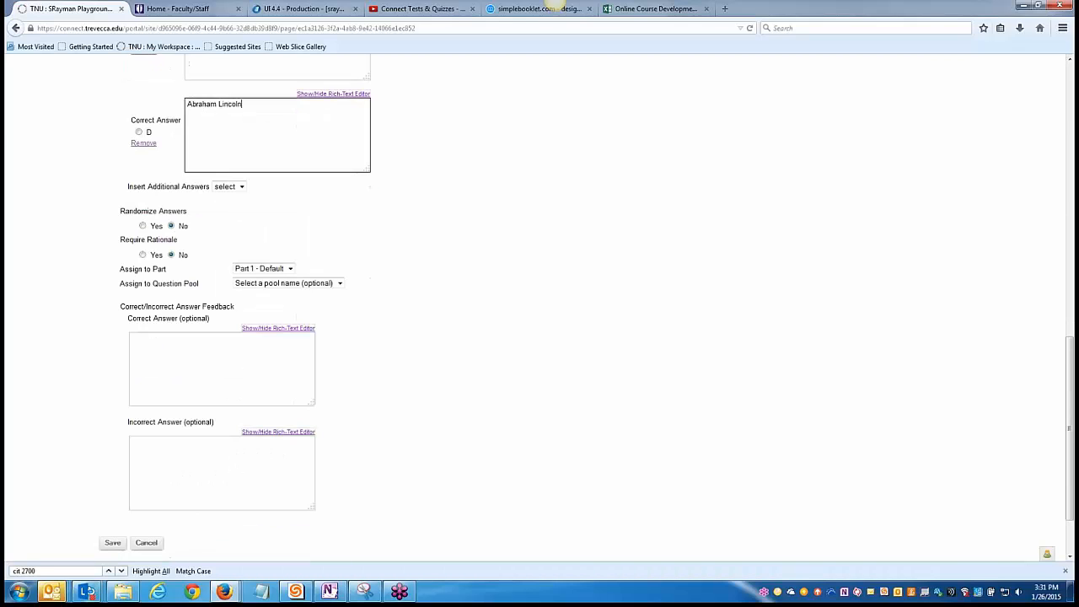
scroll(554, 307, "down", 2)
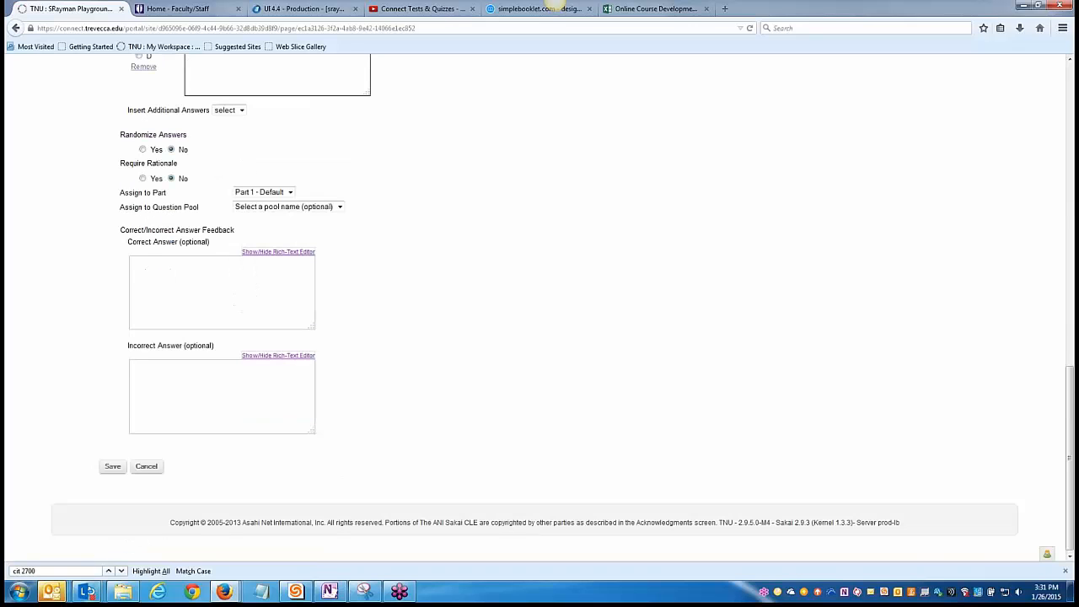
left_click(112, 465)
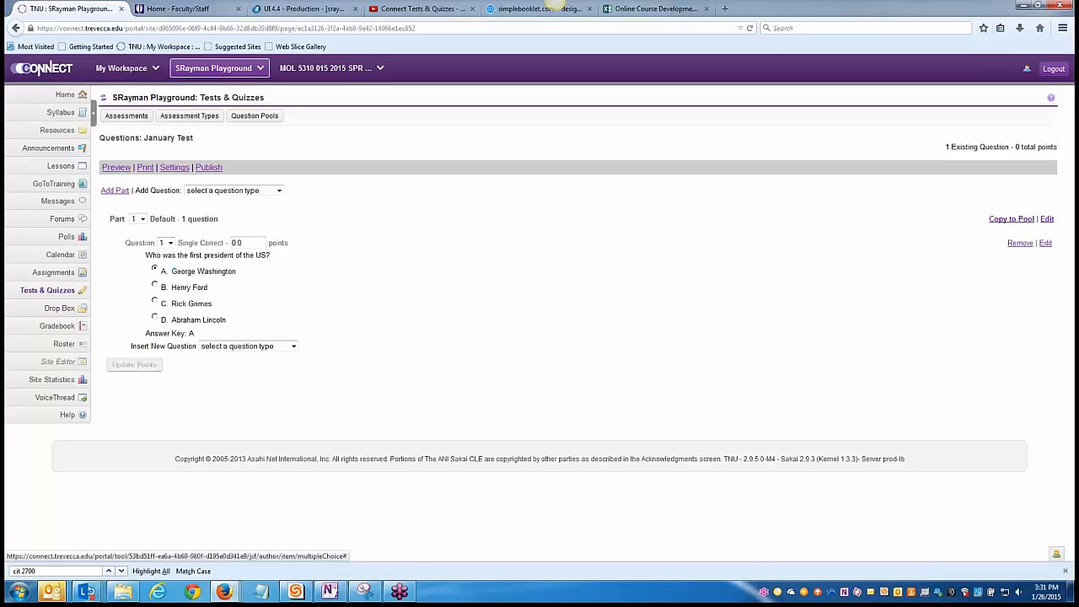
Set January Test's grading option to Grades sent to Gradebook, try to publish it, and save the settings.
left_click(175, 167)
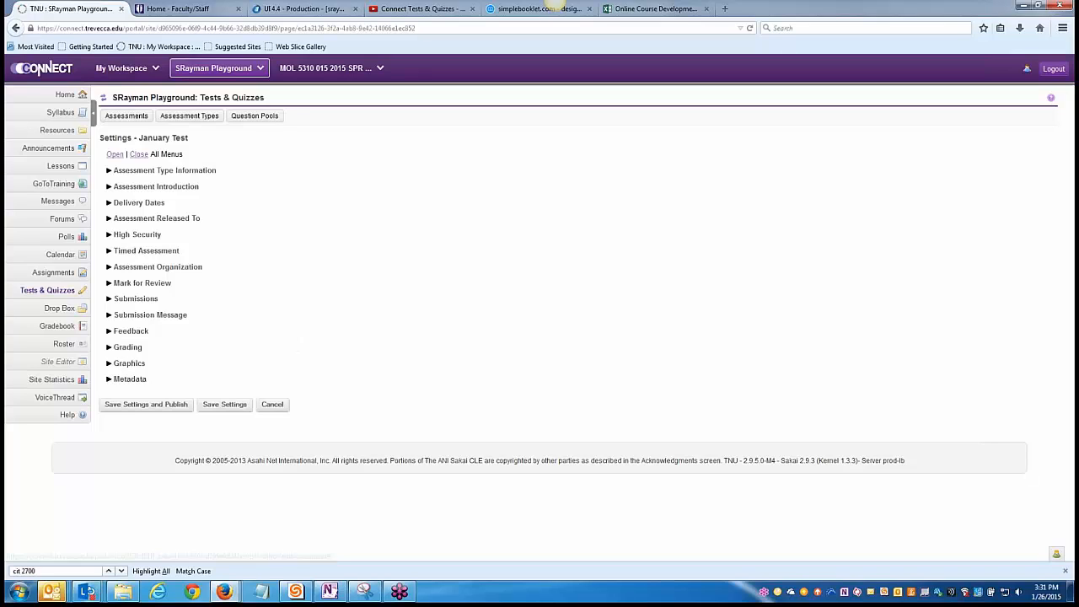
left_click(128, 347)
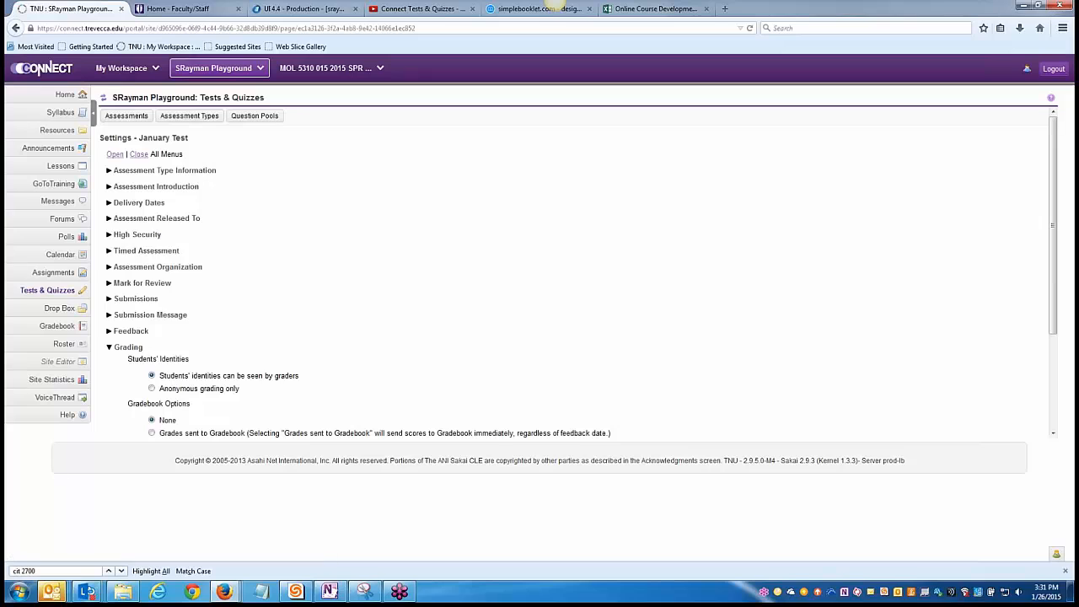
scroll(337, 304, "down", 3)
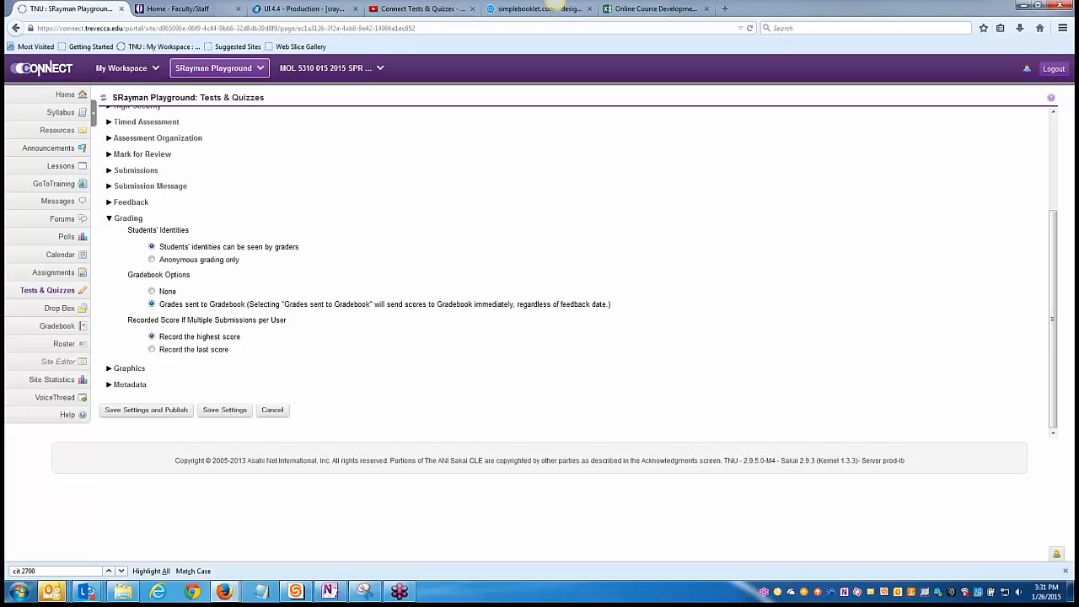
left_click(146, 411)
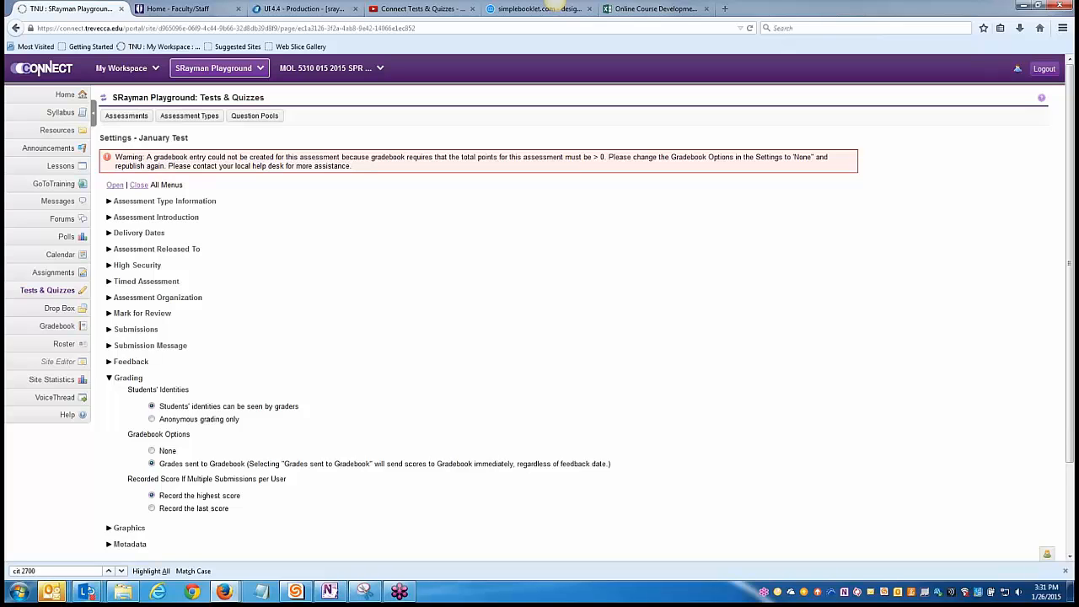
scroll(540, 308, "down", 2)
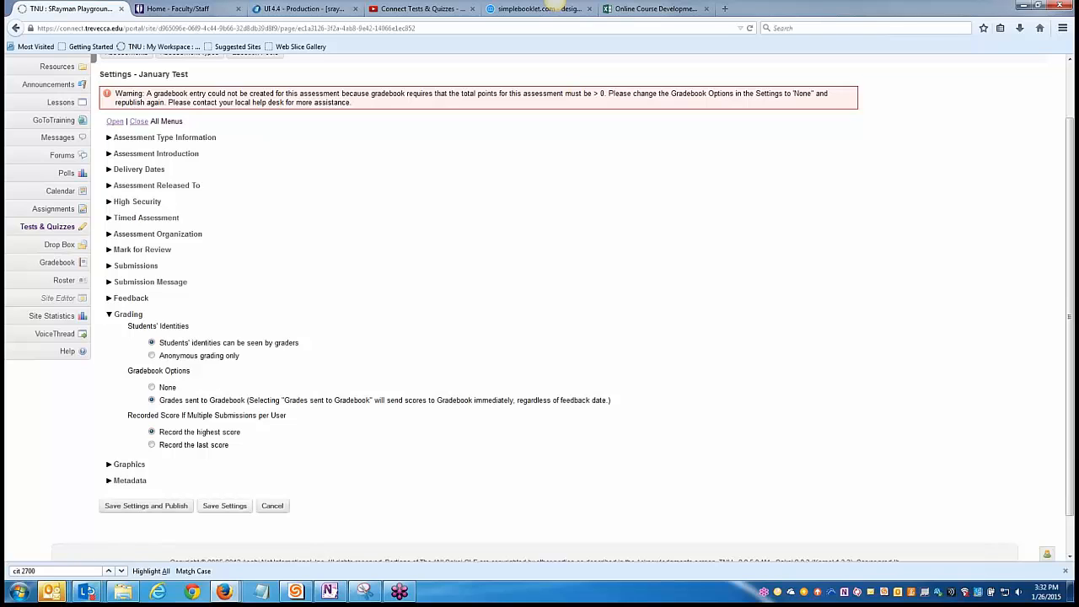
left_click(225, 506)
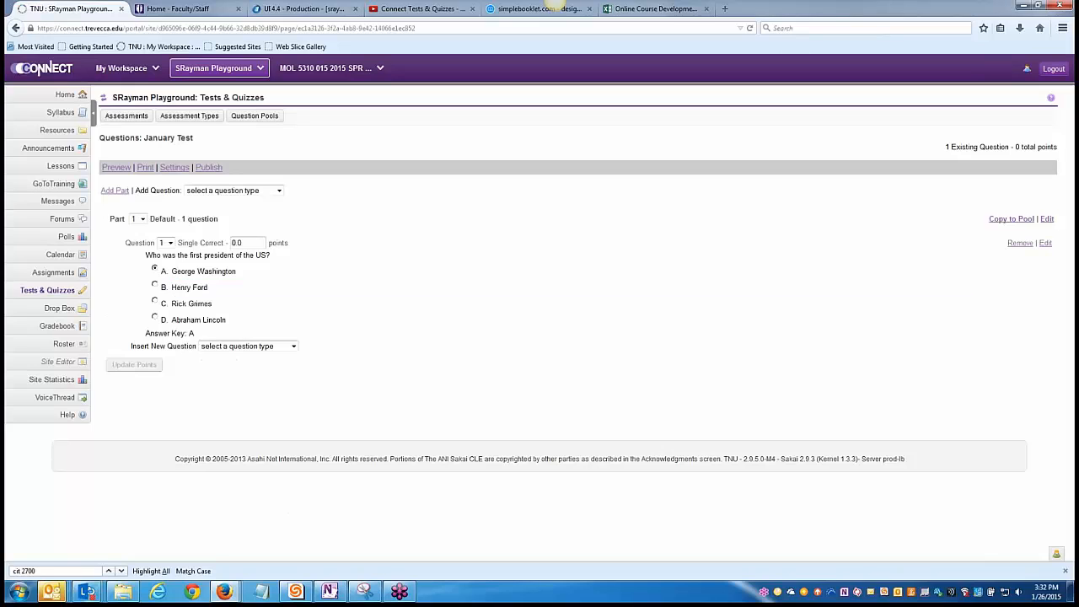
Set the answer point value of January Test's first-president question to 1 and save the question.
left_click(1045, 243)
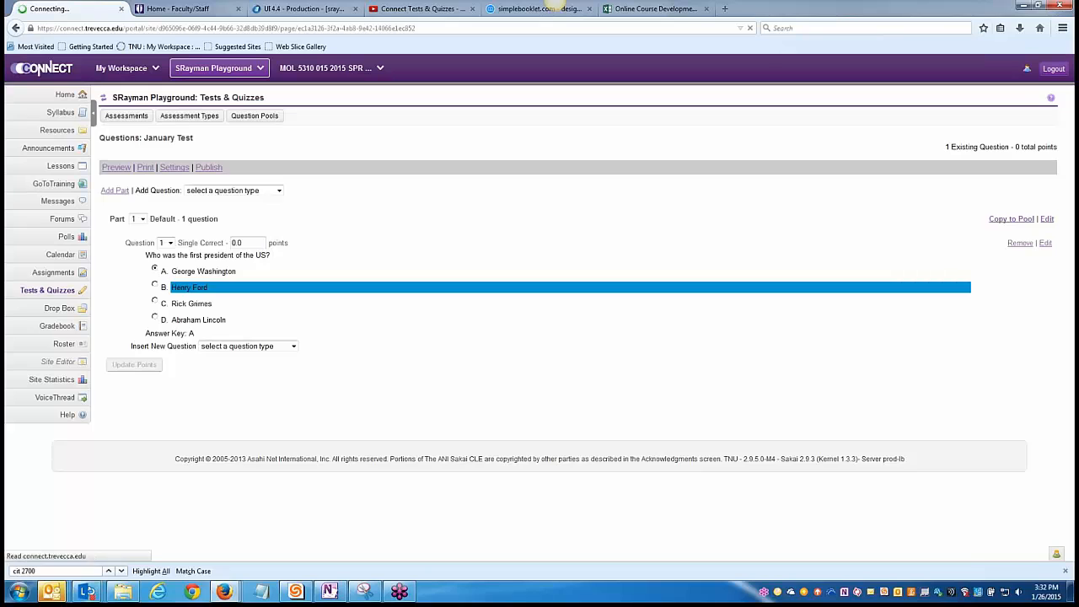
left_click_drag(246, 239, 232, 238)
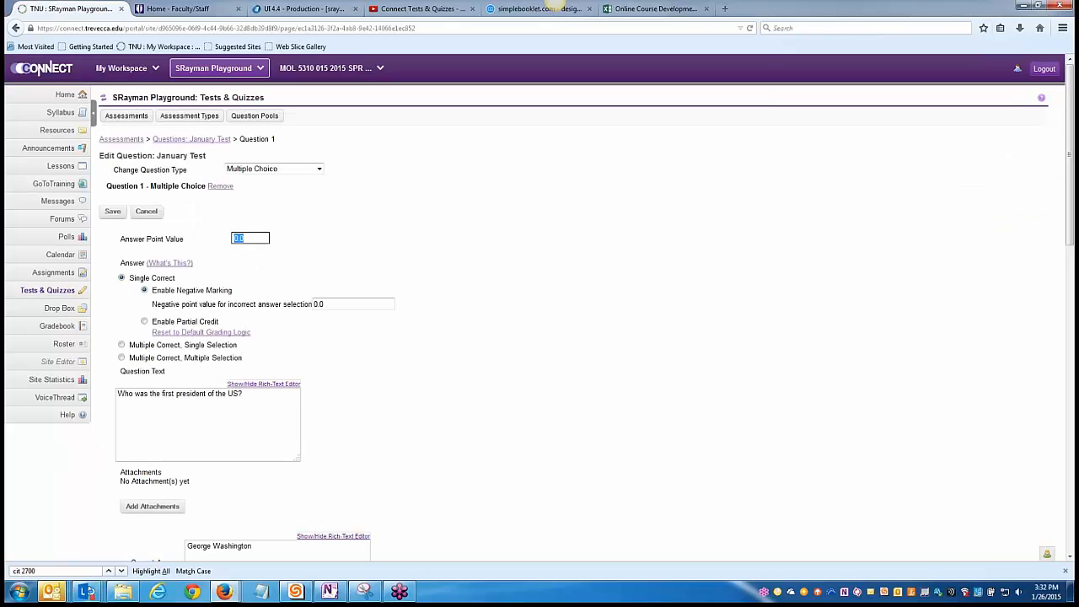
type("1")
left_click(421, 253)
scroll(536, 307, "down", 10)
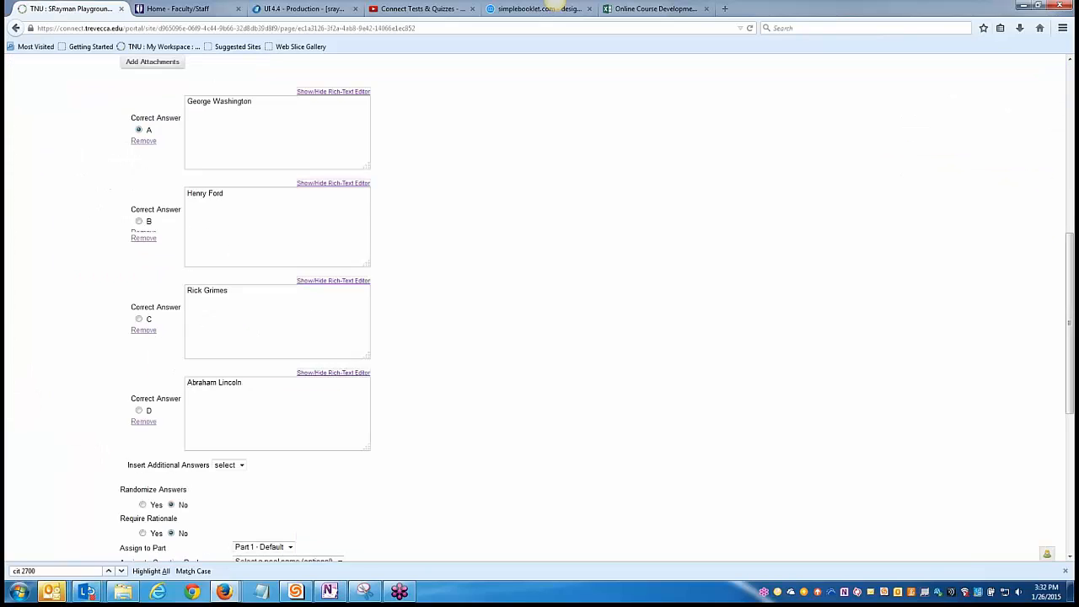
left_click(112, 465)
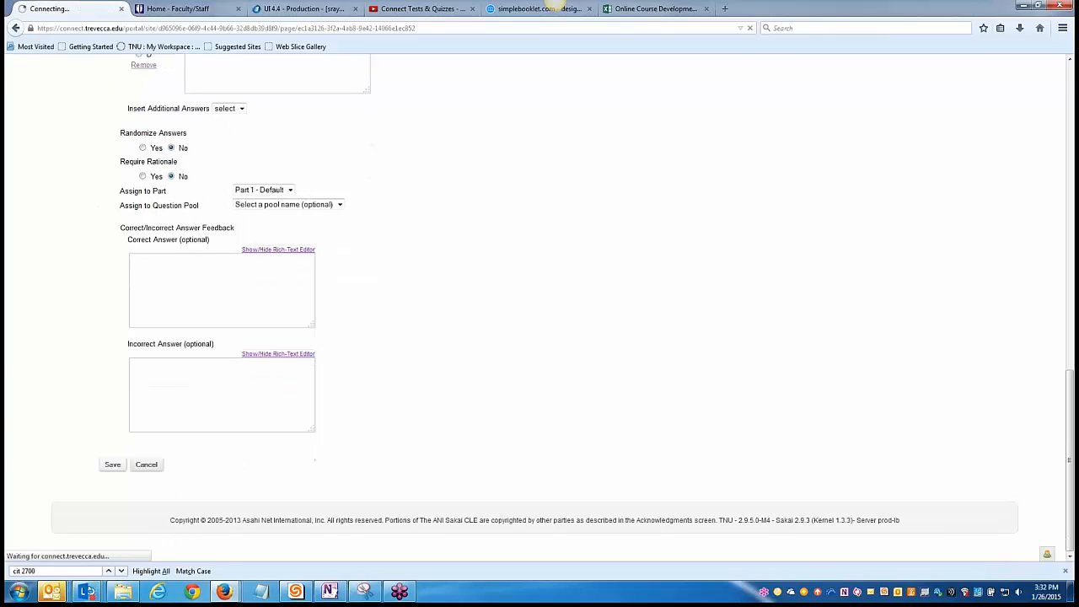
Save January Test's settings and publish the assessment to the entire class without notification.
left_click(174, 167)
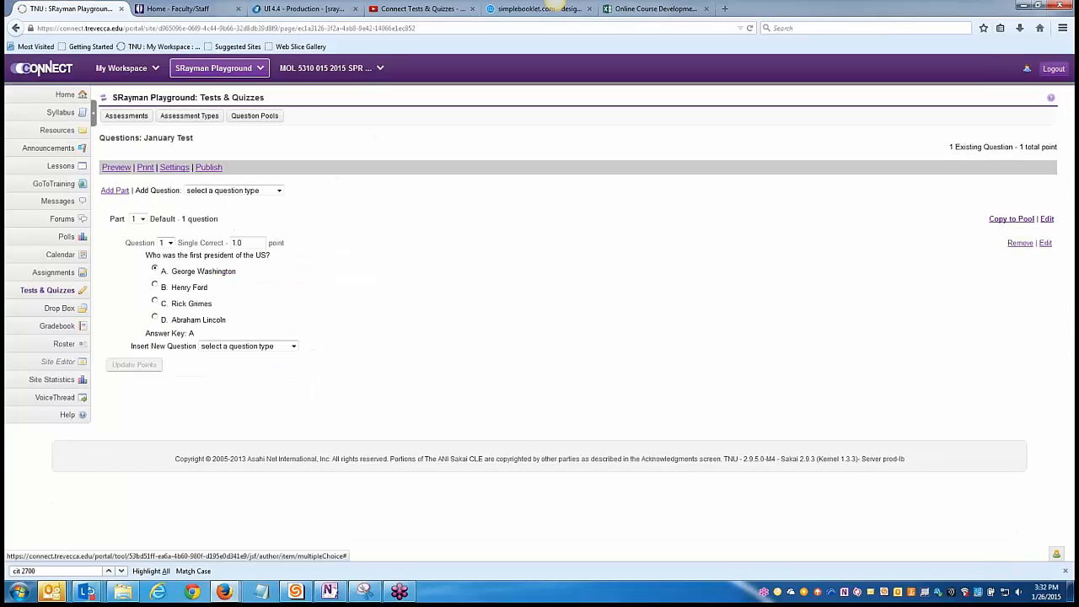
left_click(146, 404)
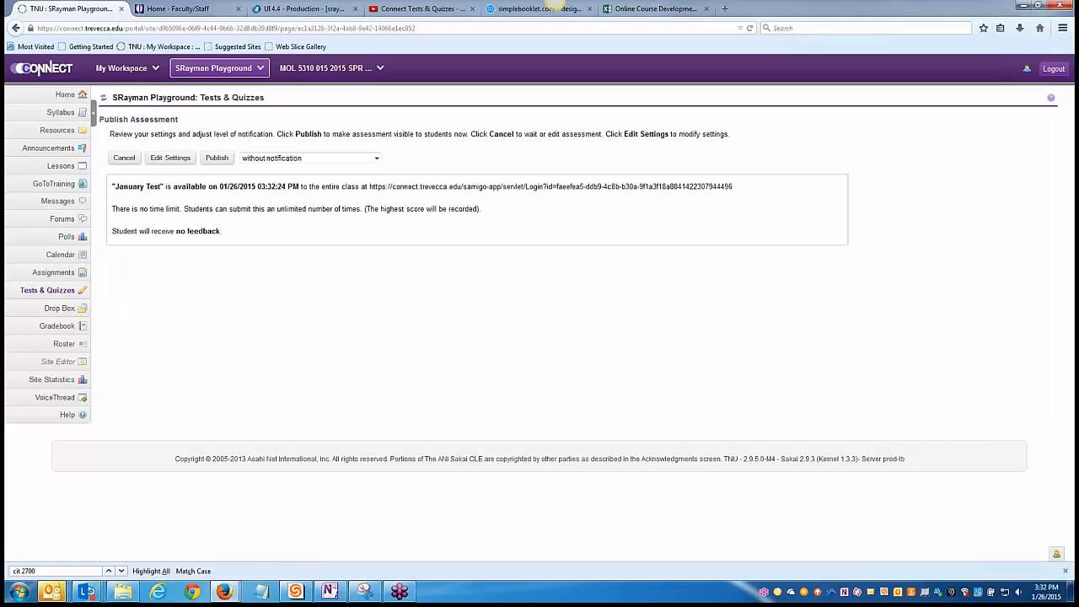
left_click(217, 158)
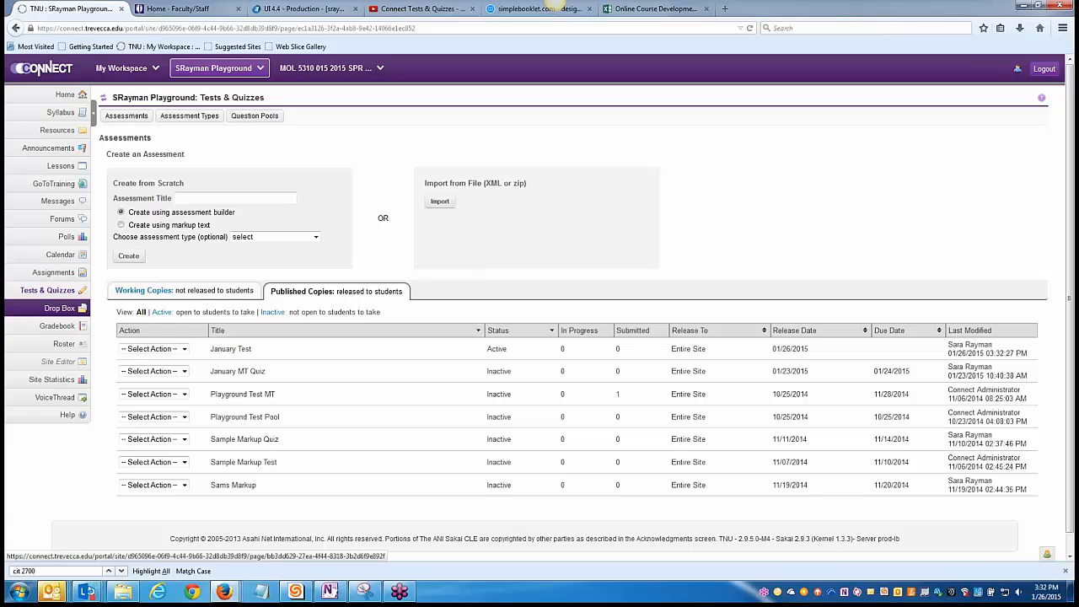
Assign the January Test gradebook item to January Category, include it in the course grade, and save the item.
left_click(57, 326)
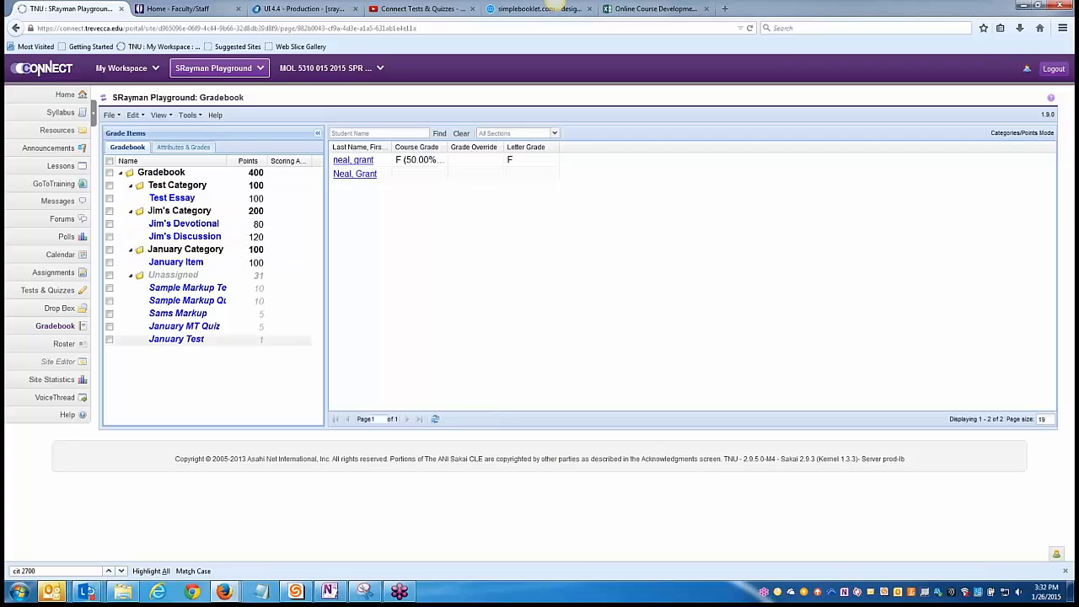
left_click(176, 339)
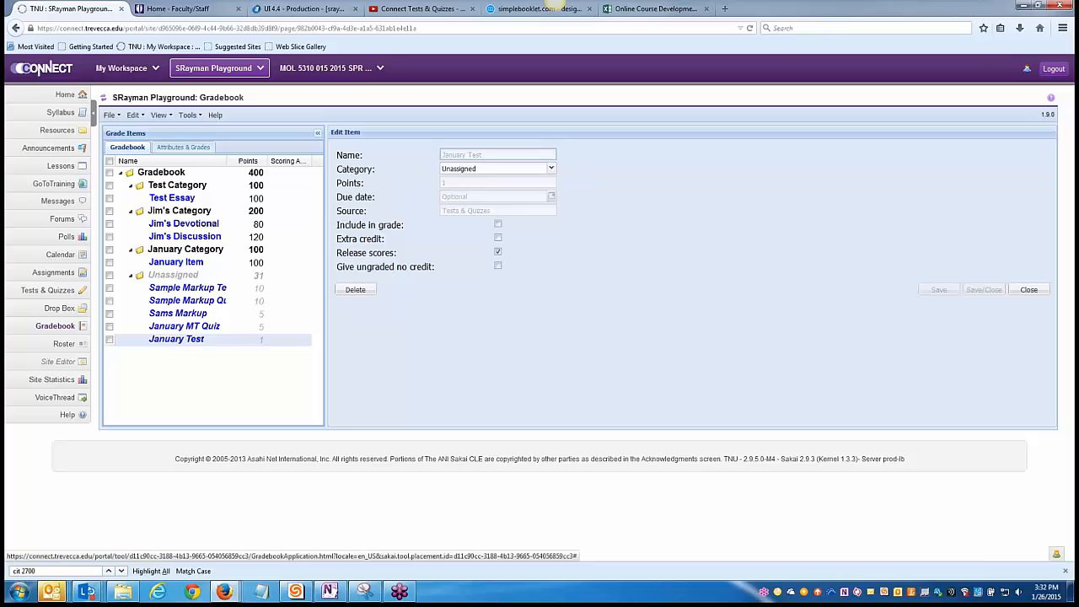
left_click(551, 167)
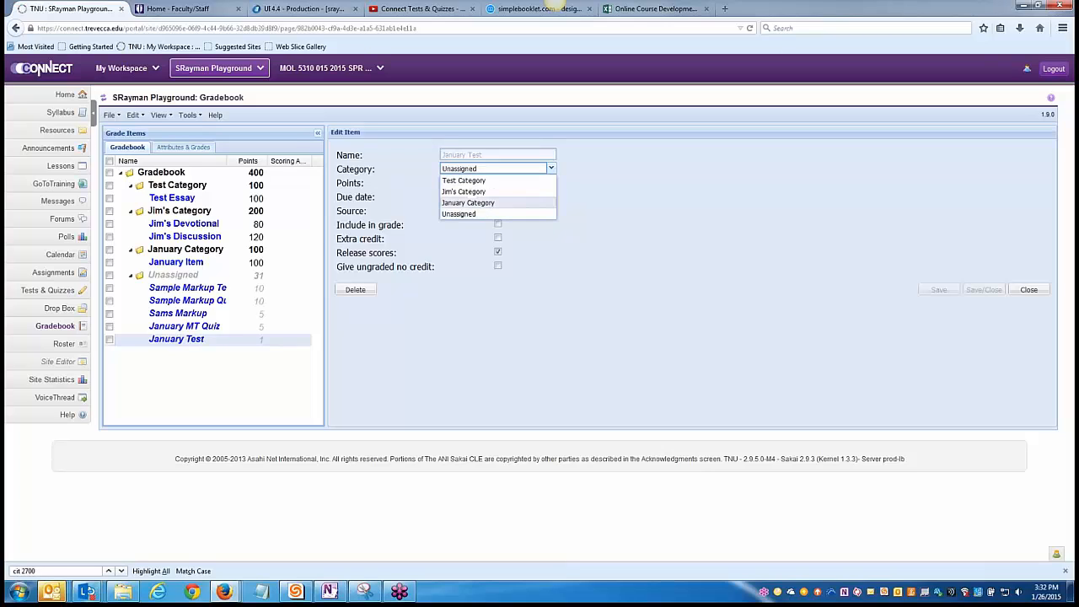
left_click(468, 202)
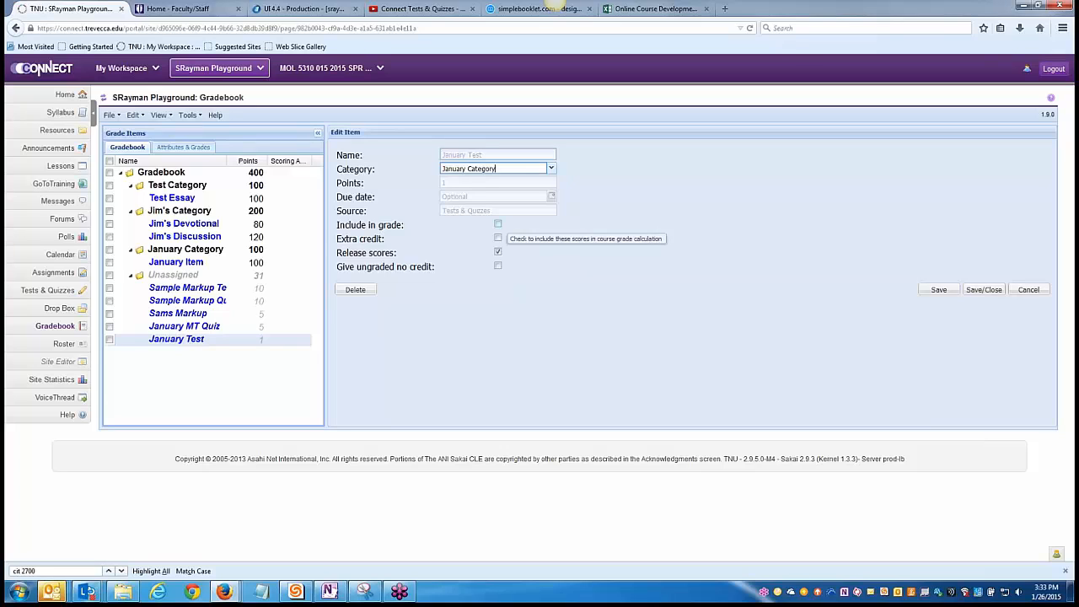
left_click(498, 225)
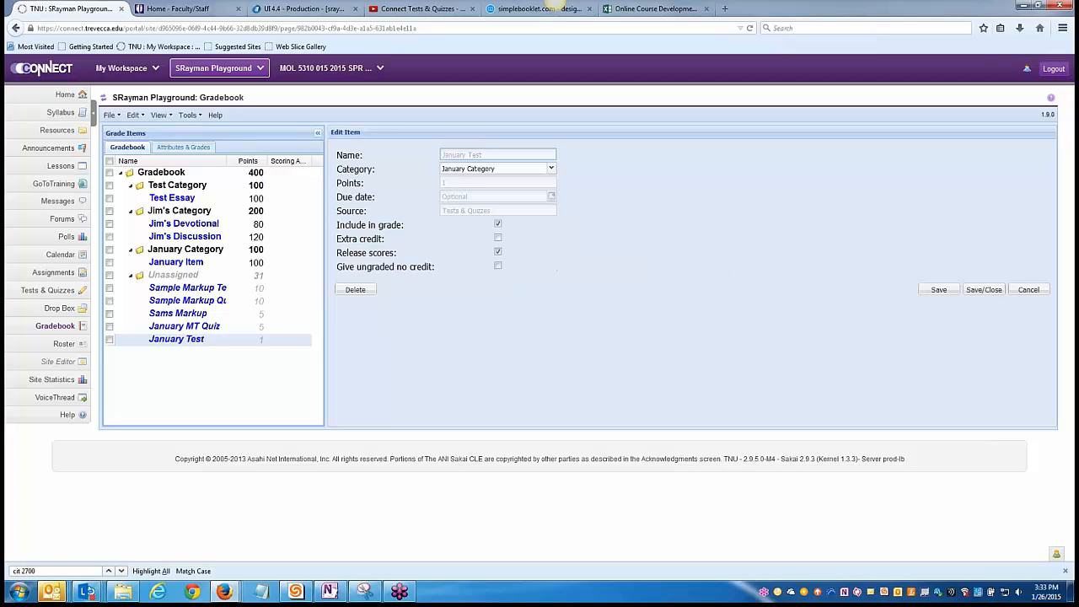
left_click(984, 289)
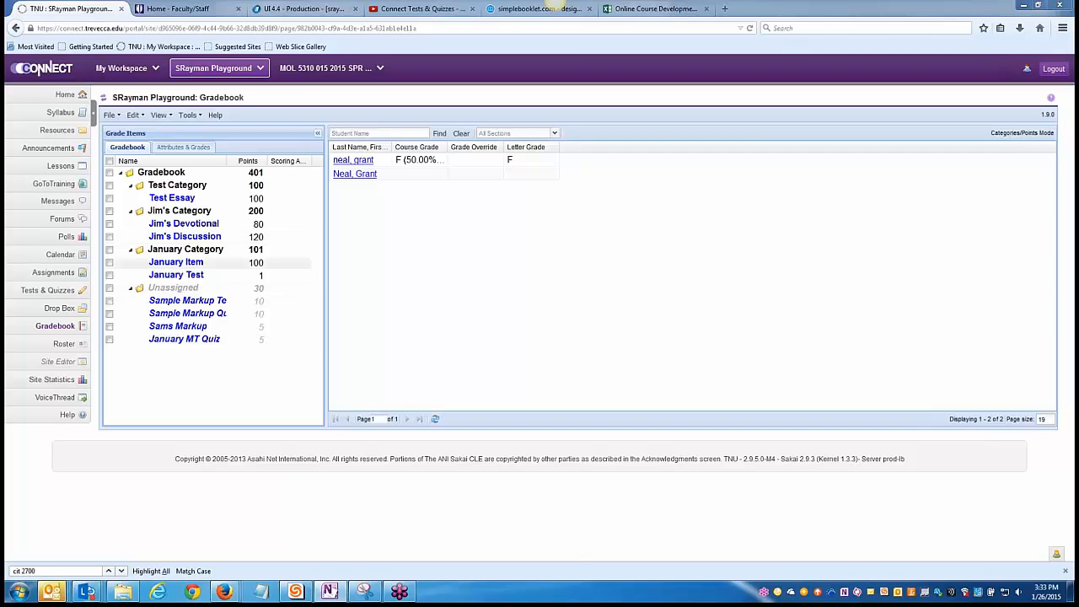
Move January Item into the category above January Category and back, placing it below January Test.
mouse_move(176, 263)
left_mouse_down()
mouse_move(193, 246)
mouse_move(187, 226)
mouse_move(180, 264)
left_mouse_up()
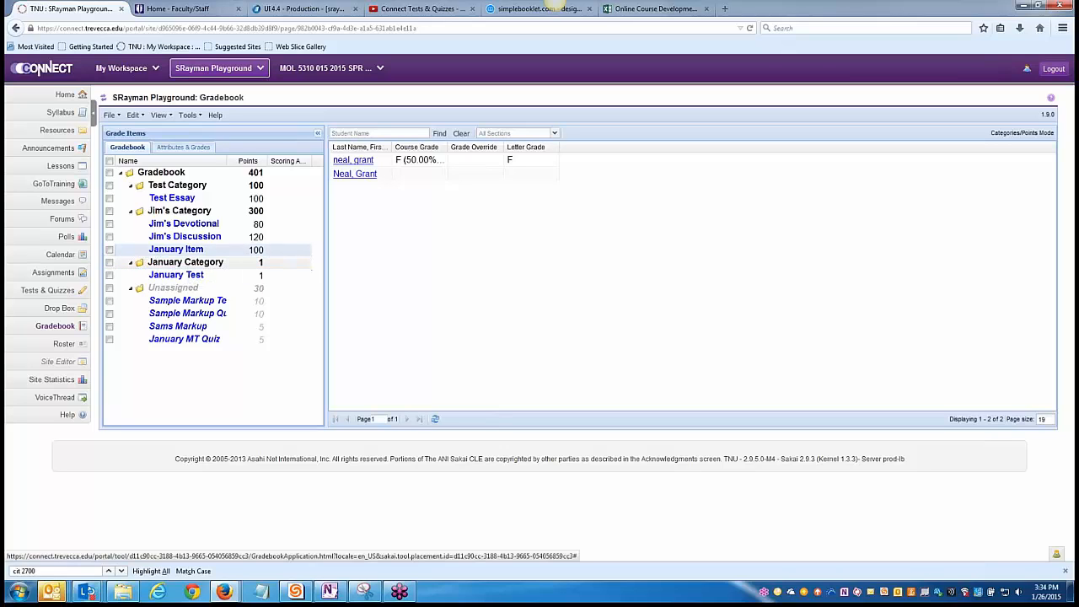
left_click_drag(176, 249, 187, 275)
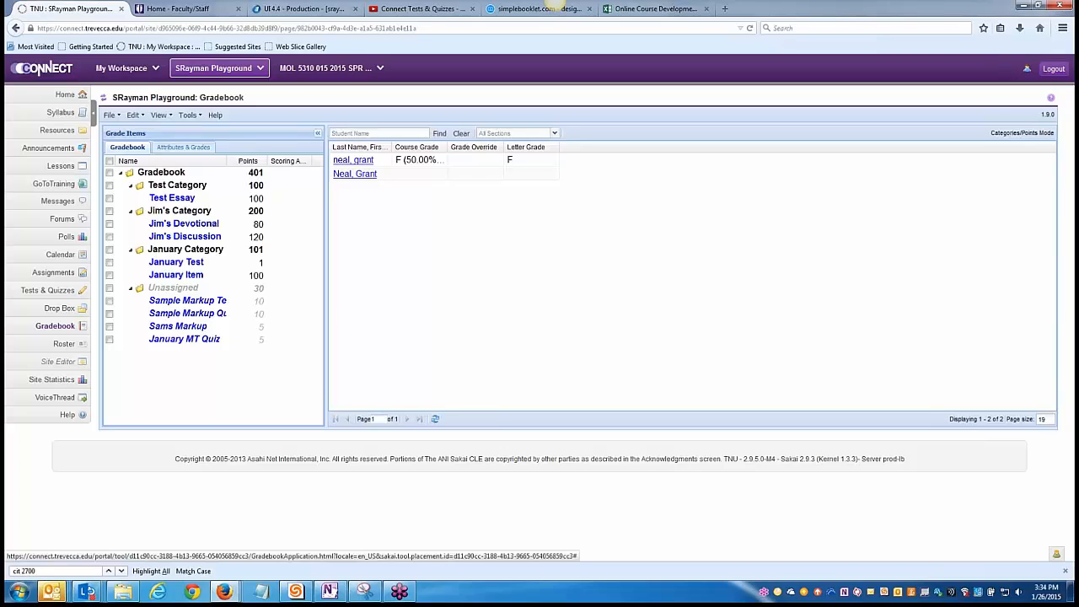
Open the first listed student's summary in the gradebook and widen it to view the scores.
left_click(354, 160)
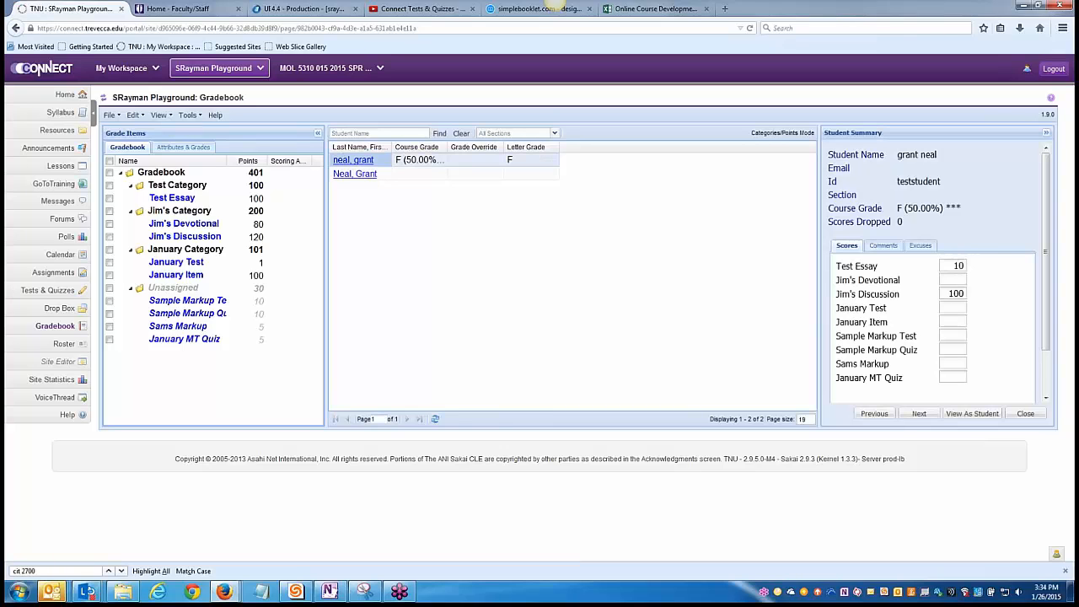
left_click_drag(820, 272, 635, 272)
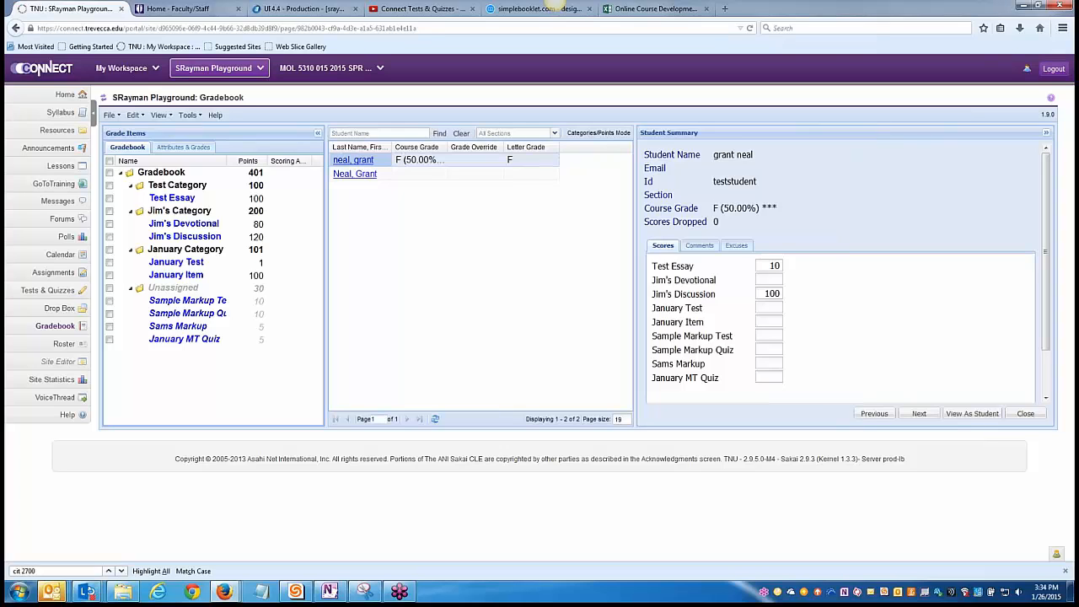
Try to set the student's Jim's Devotional score to 500 and dismiss the resulting notice.
left_click(769, 280)
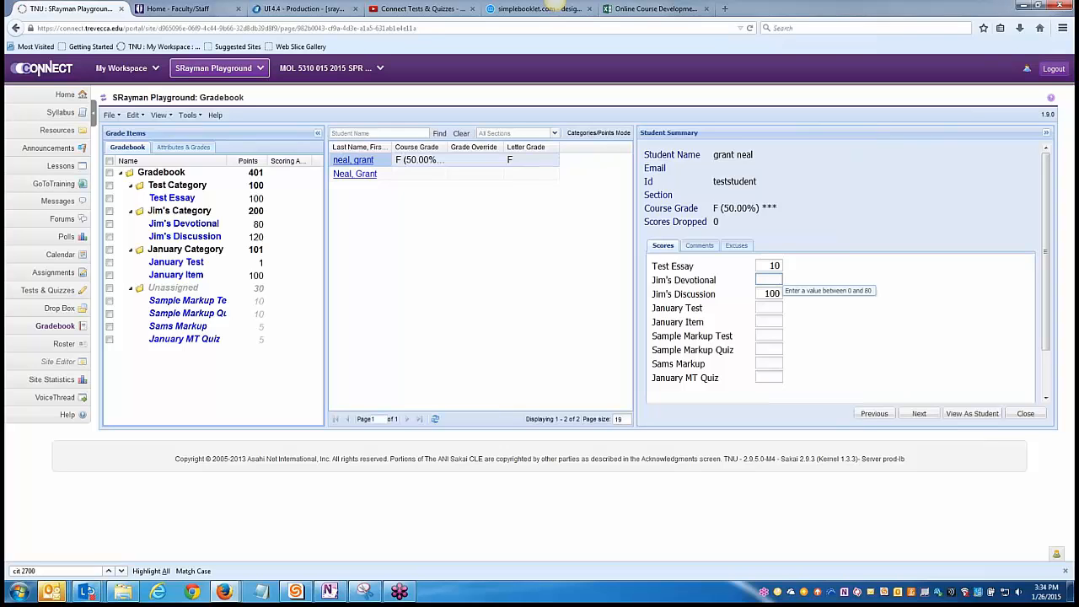
type("500")
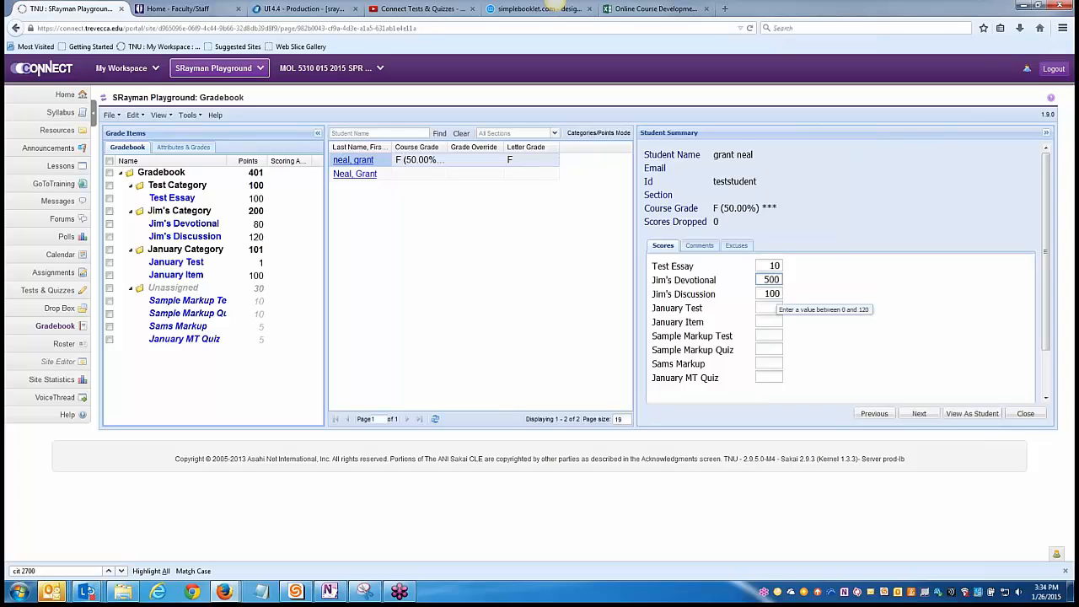
key("Return")
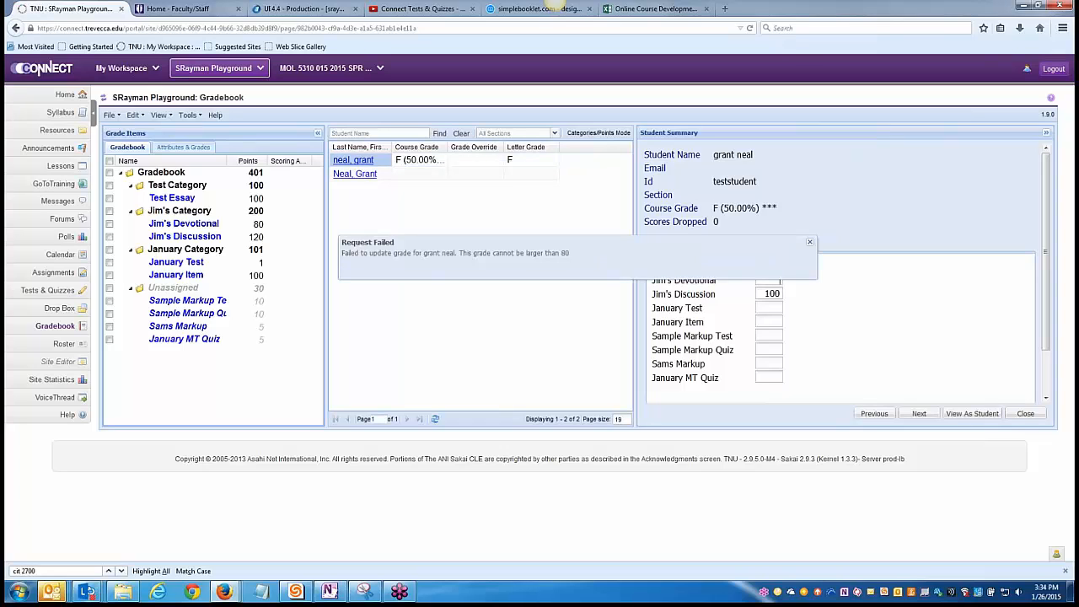
left_click(810, 242)
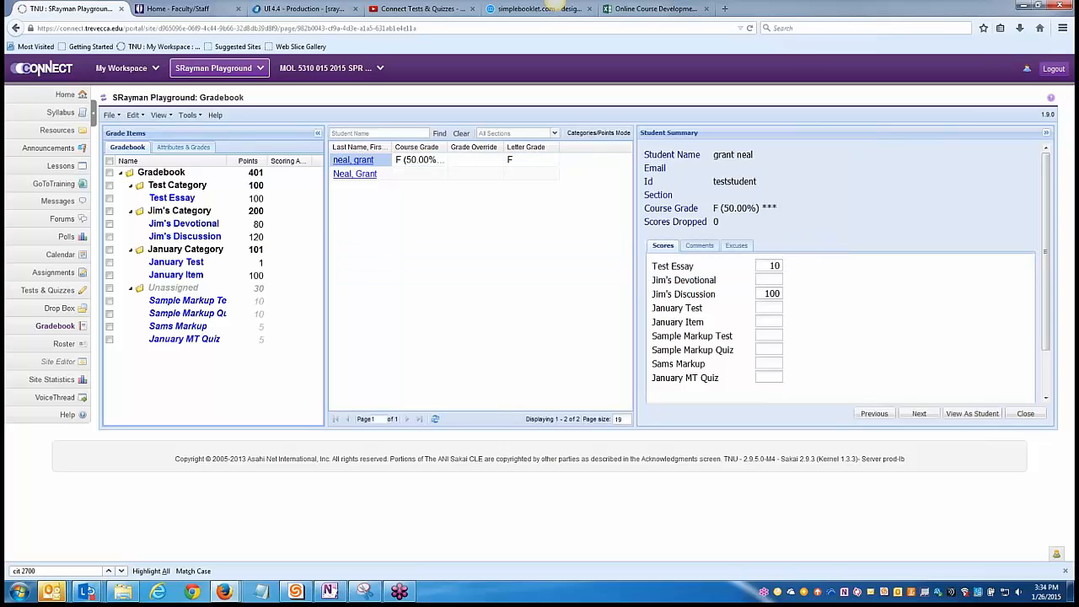
Set the student's Jim's Devotional score to 80.
left_click(771, 280)
type("80")
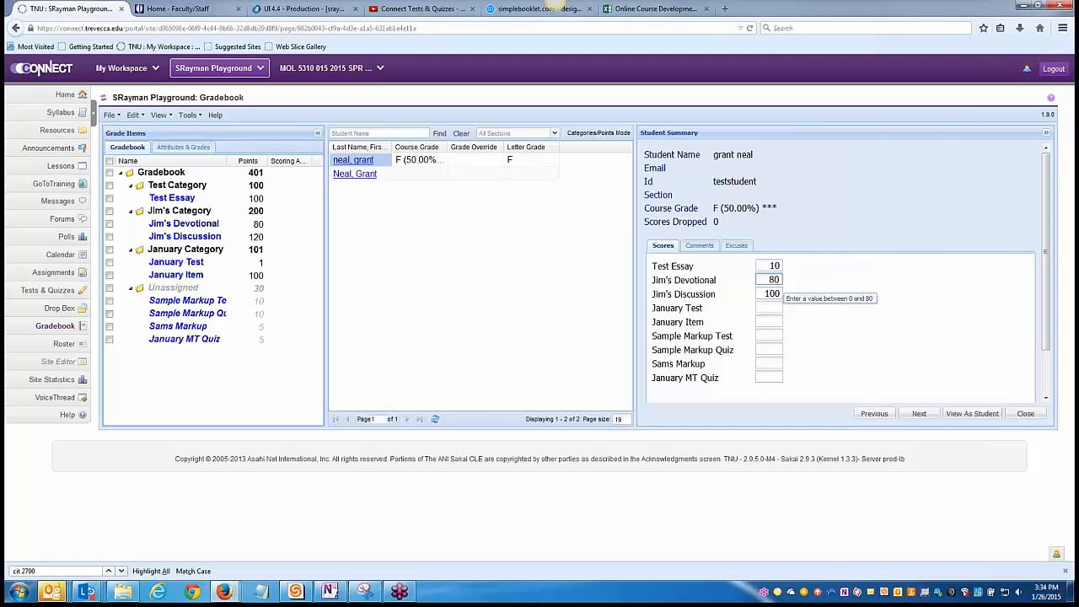
key("Return")
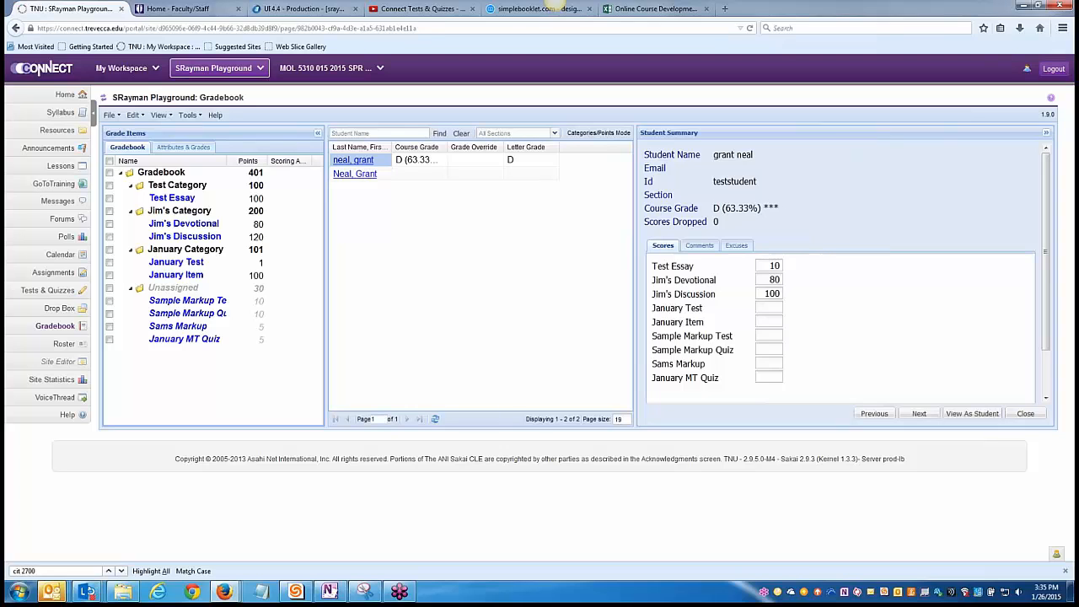
Try to set the student's January Test score to 100.
left_click(768, 308)
type("100")
key("Return")
Add the comment "Great job, keep up the great work!" to the student's Jim's Devotional grade.
left_click(699, 246)
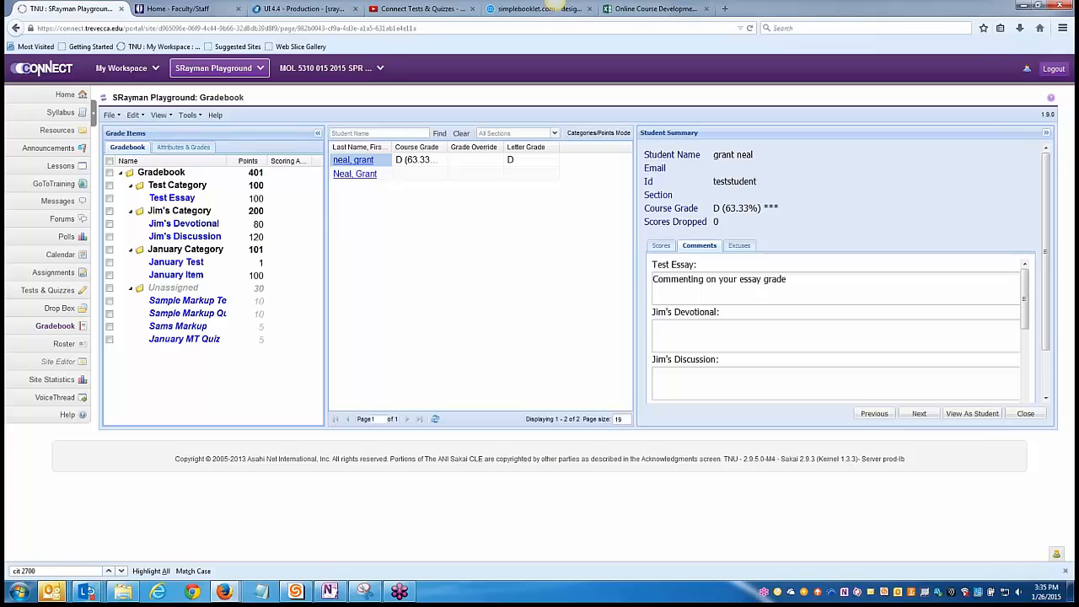
left_click(692, 332)
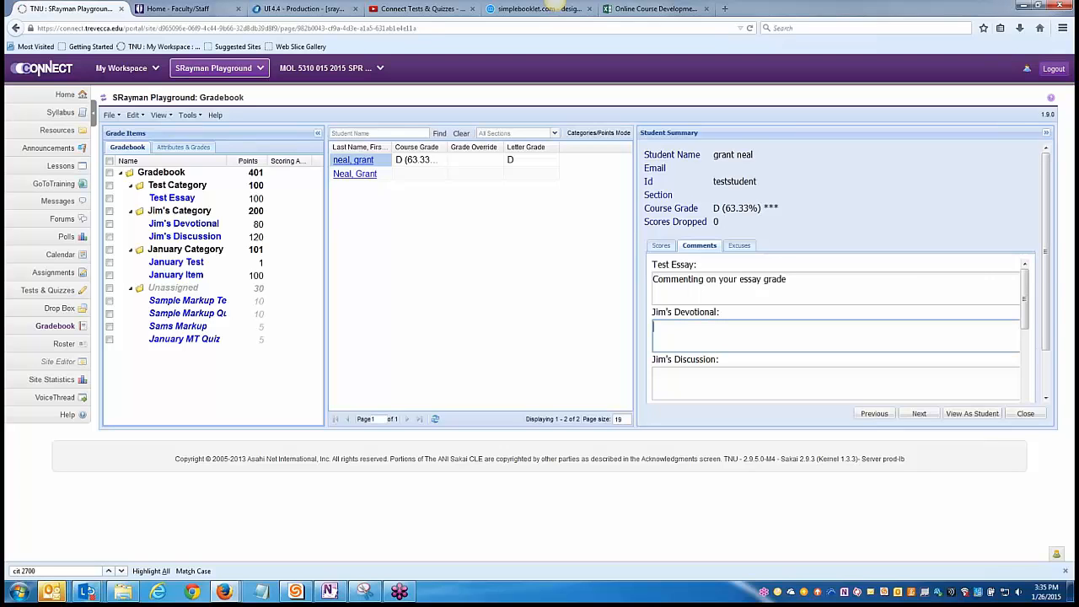
type("Great job , keep up the great work")
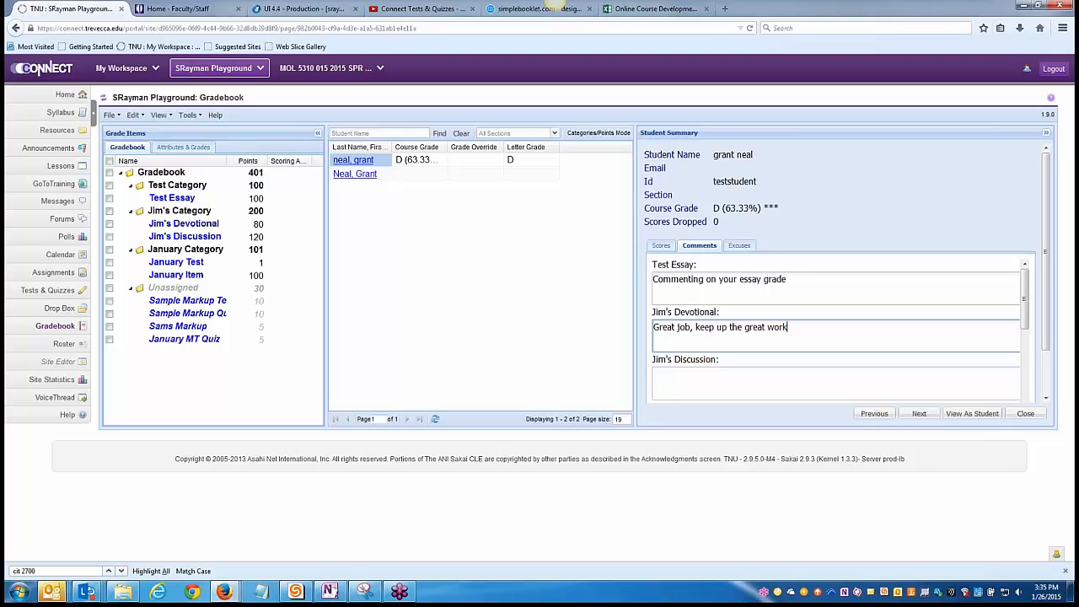
type("!")
View the gradebook as the student and look through the individual scores in each category.
left_click(972, 414)
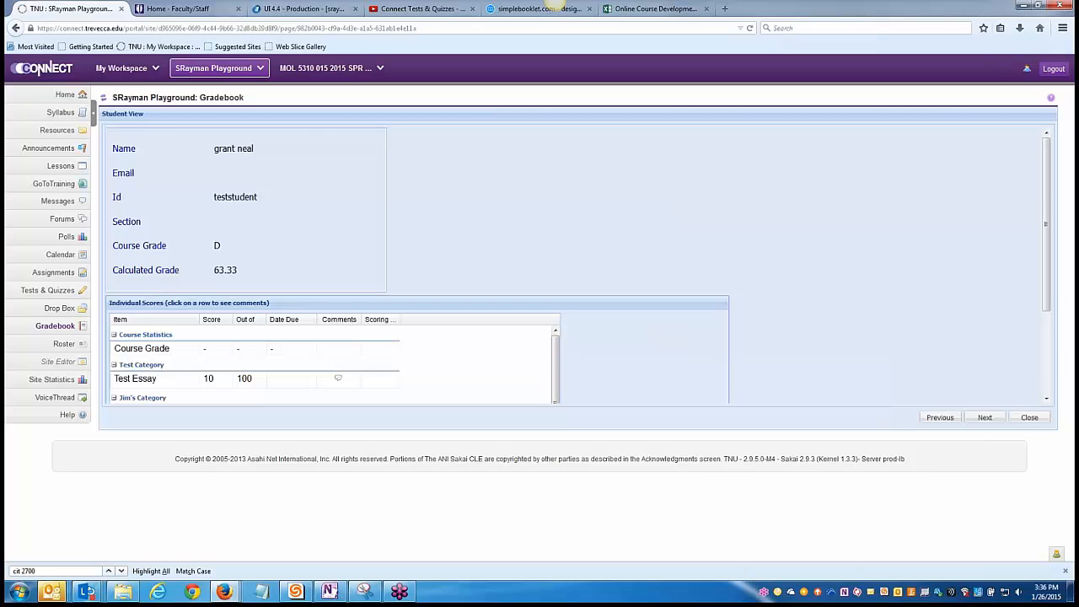
scroll(334, 364, "down", 2)
scroll(334, 365, "up", 2)
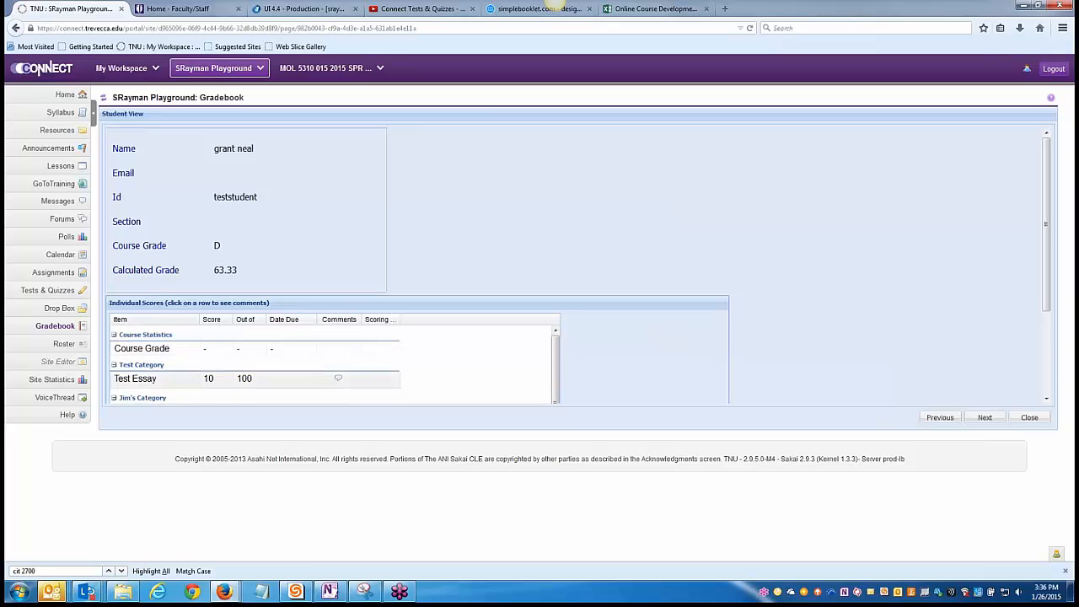
scroll(334, 365, "down", 2)
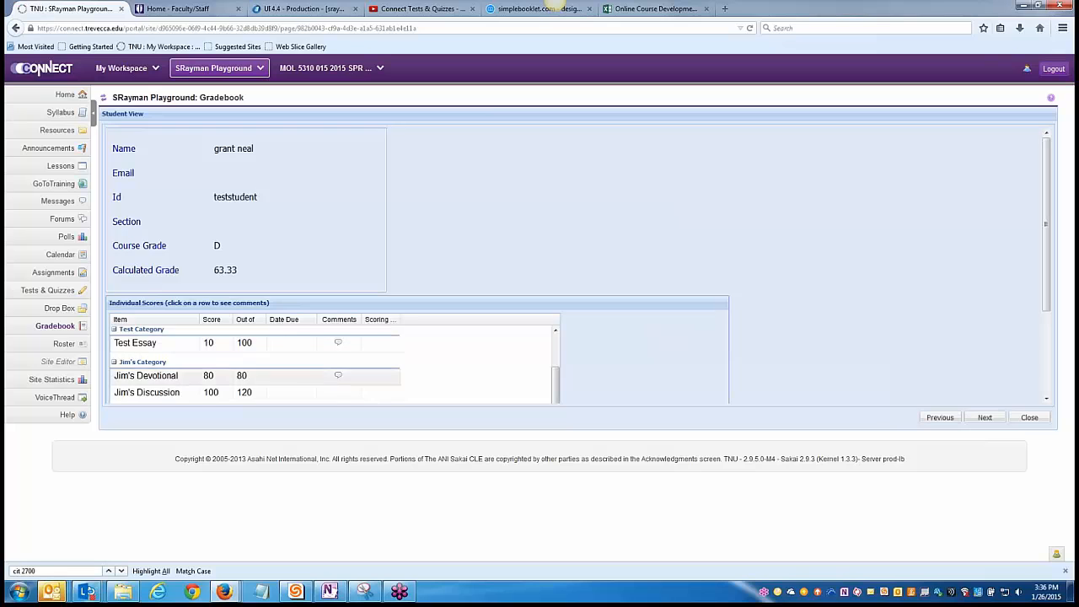
scroll(334, 376, "down", 1)
scroll(334, 376, "up", 1)
scroll(334, 376, "down", 1)
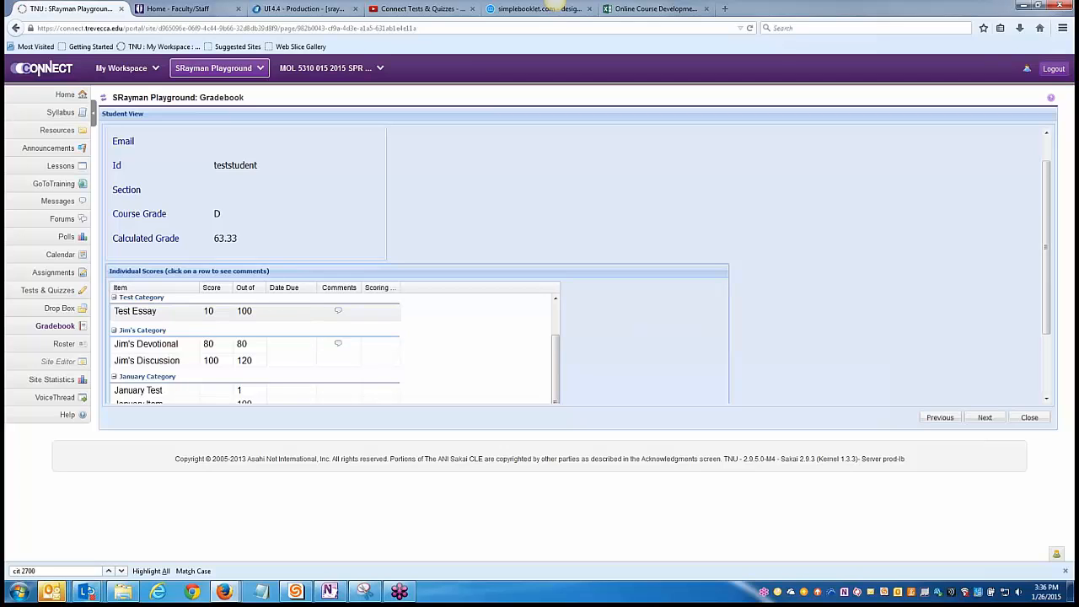
Read the comments on Test Essay and Jim's Devotional, and switch to the Connect - Gradebook presentation in Google Slides.
left_click(338, 311)
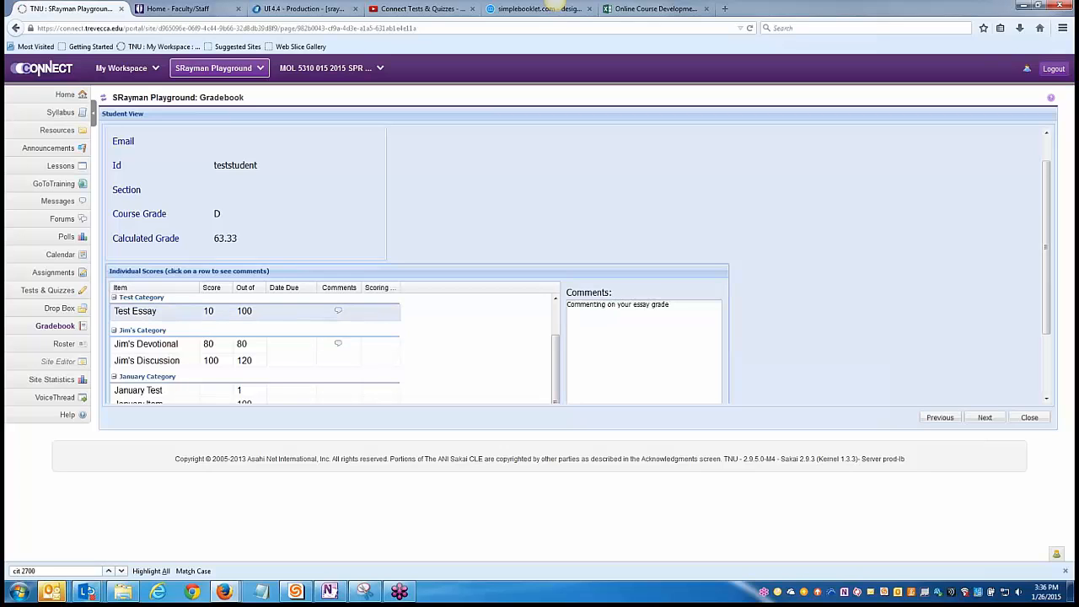
left_click(338, 344)
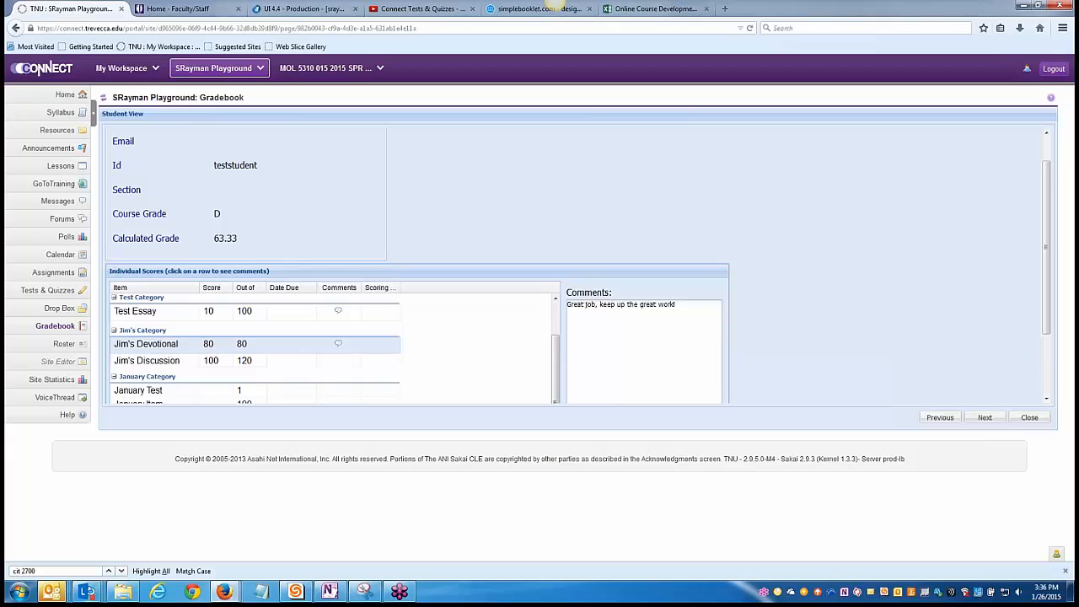
key("alt+Tab")
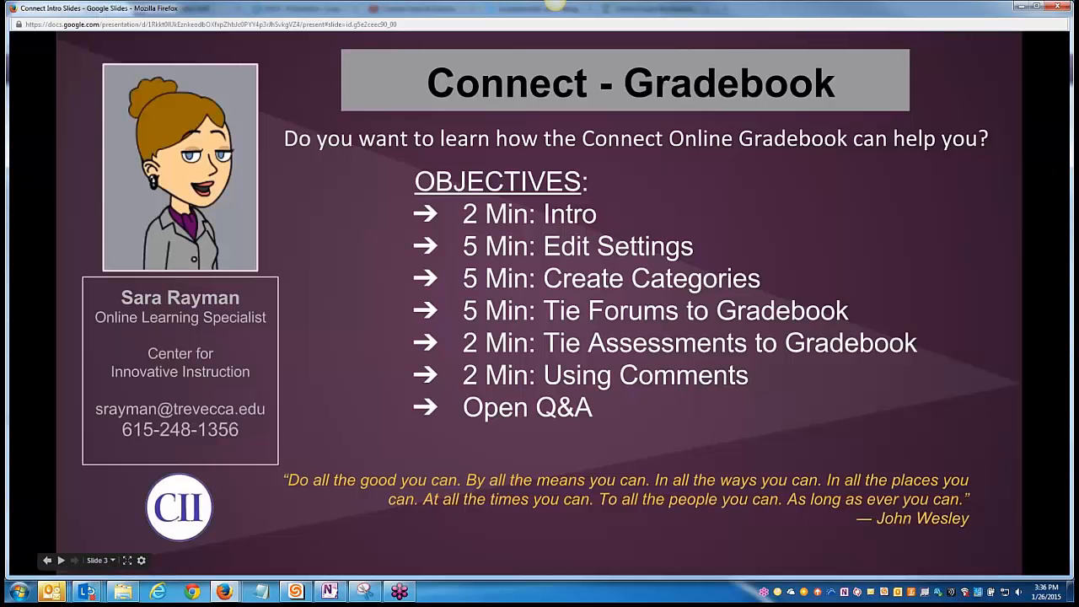